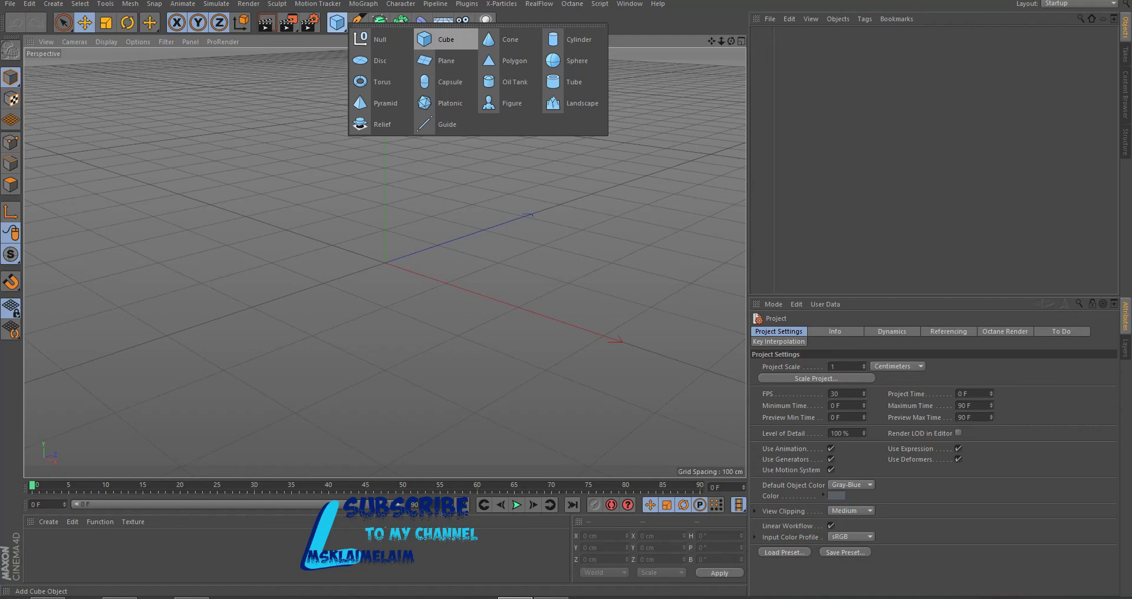
# - Add a Plane and display it with Gouraud Shading (Lines)
pyautogui.click(439, 61)
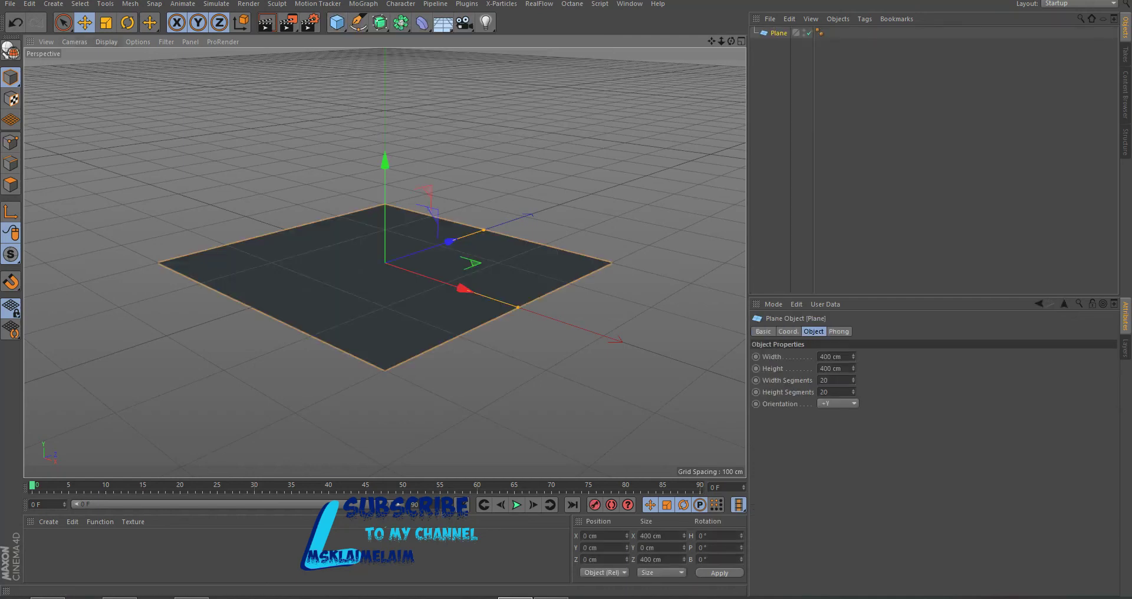
pyautogui.click(107, 41)
pyautogui.click(136, 71)
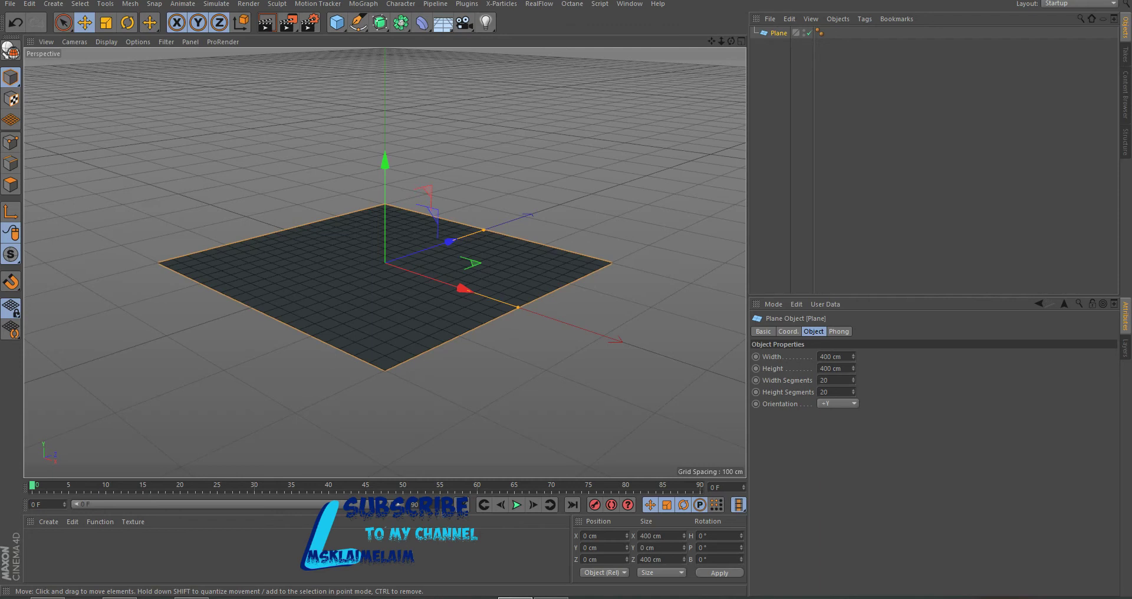
# - Give the plane 2 width segments and 4 height segments
pyautogui.click(824, 380)
pyautogui.write('2')
pyautogui.press('Tab')
pyautogui.write('4')
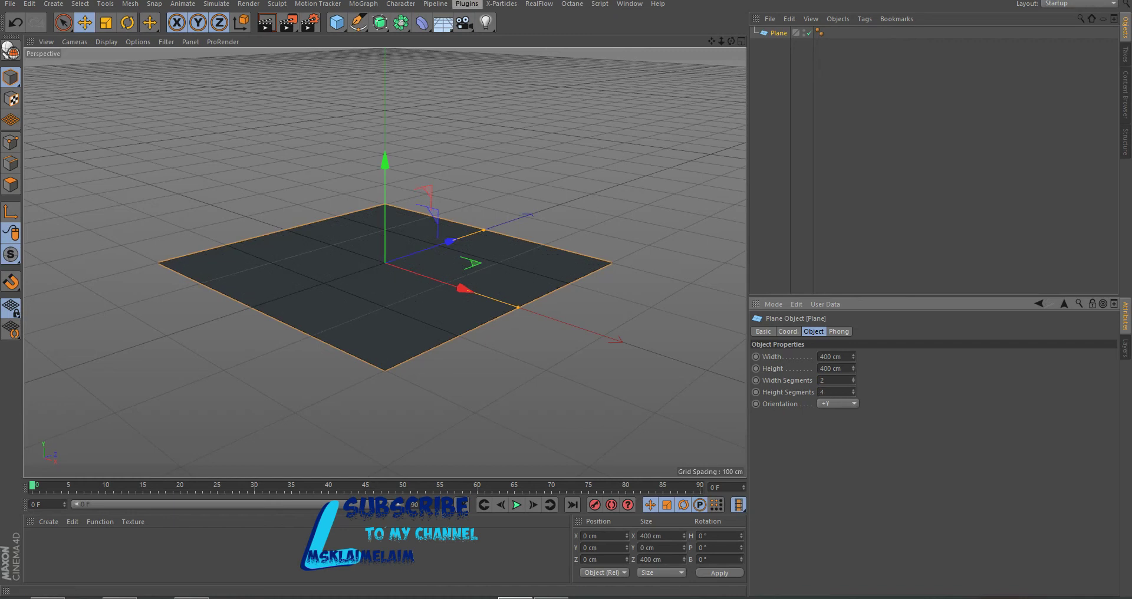
pyautogui.click(467, 3)
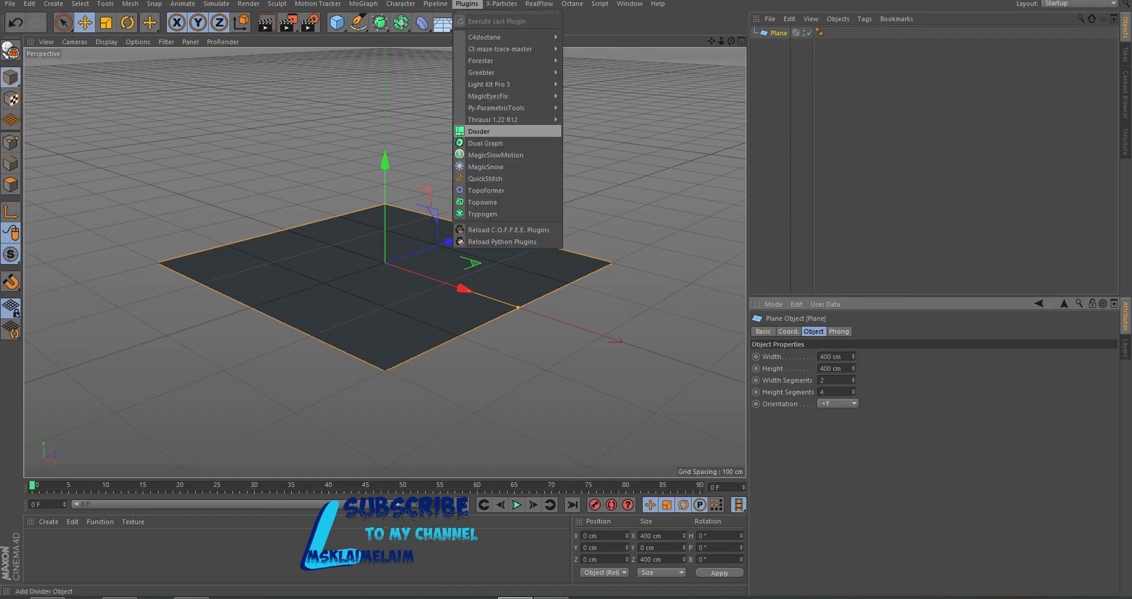
# - Add a Divider object and parent the plane under it
pyautogui.click(479, 131)
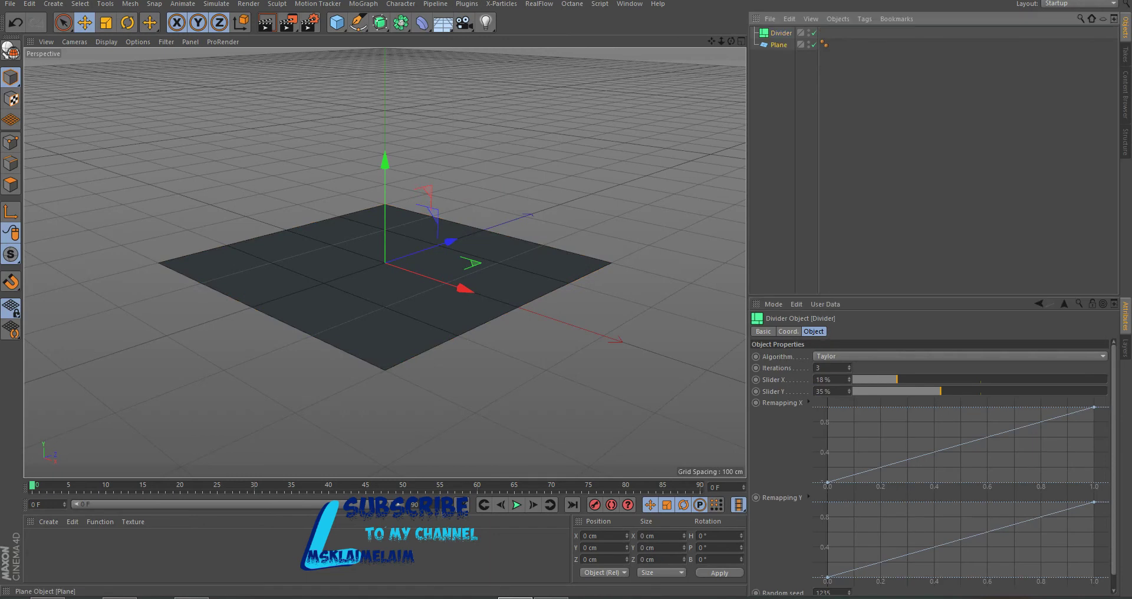
pyautogui.moveTo(779, 44); pyautogui.dragTo(780, 33)
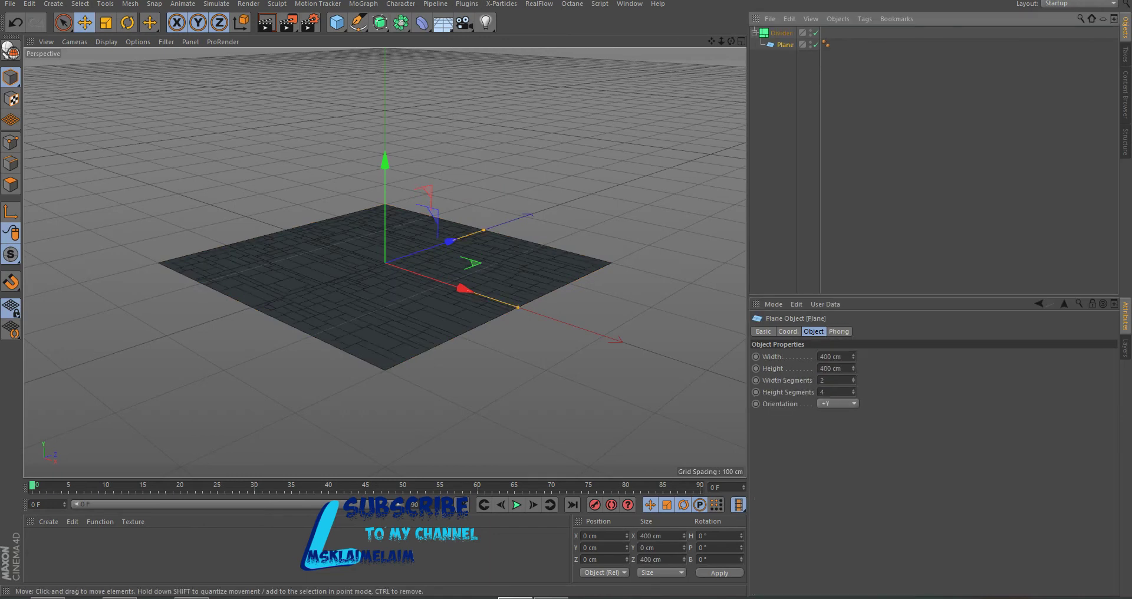
pyautogui.scroll(3, 402, 244)
pyautogui.scroll(2, 401, 245)
pyautogui.scroll(2, 392, 316)
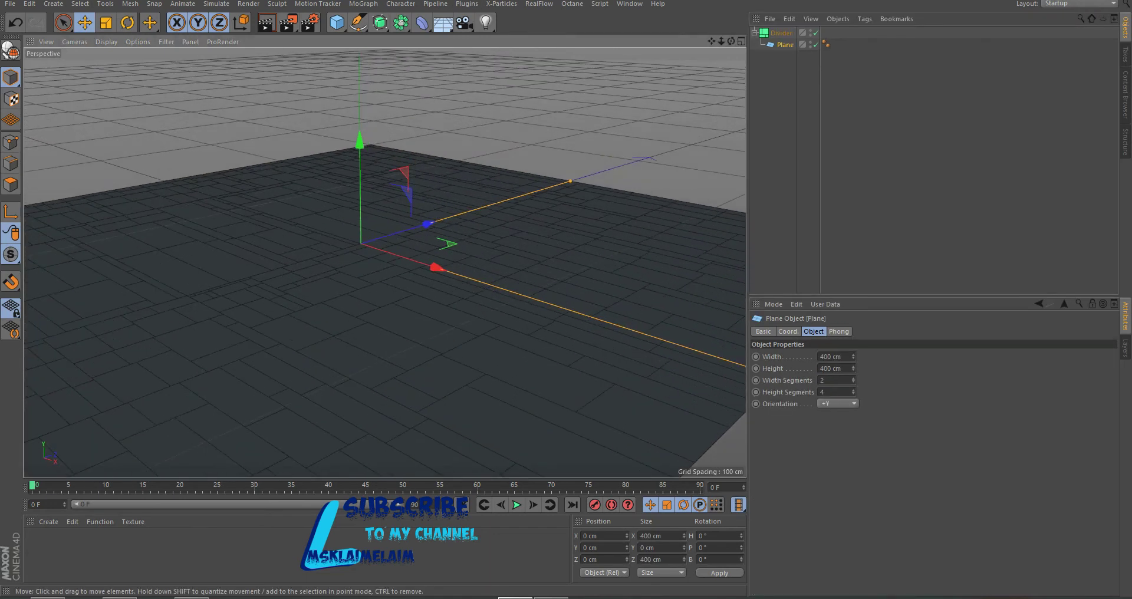
pyautogui.click(782, 33)
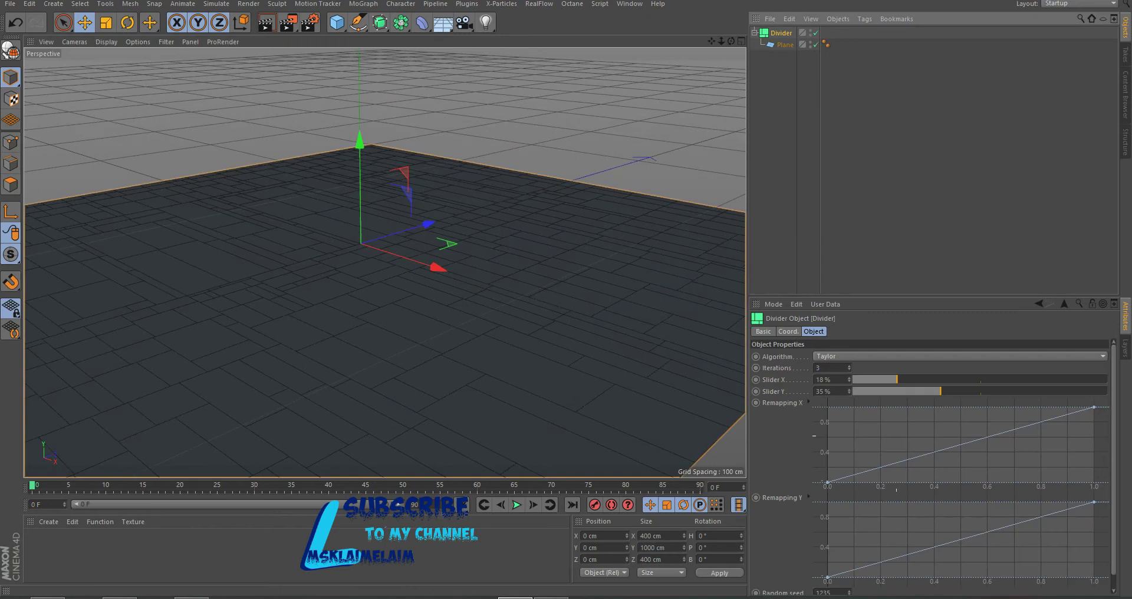
# - Set the Divider to Dmitris with 2 iterations, Slider X 58%, and a lowered Remapping X curve end
pyautogui.click(956, 356)
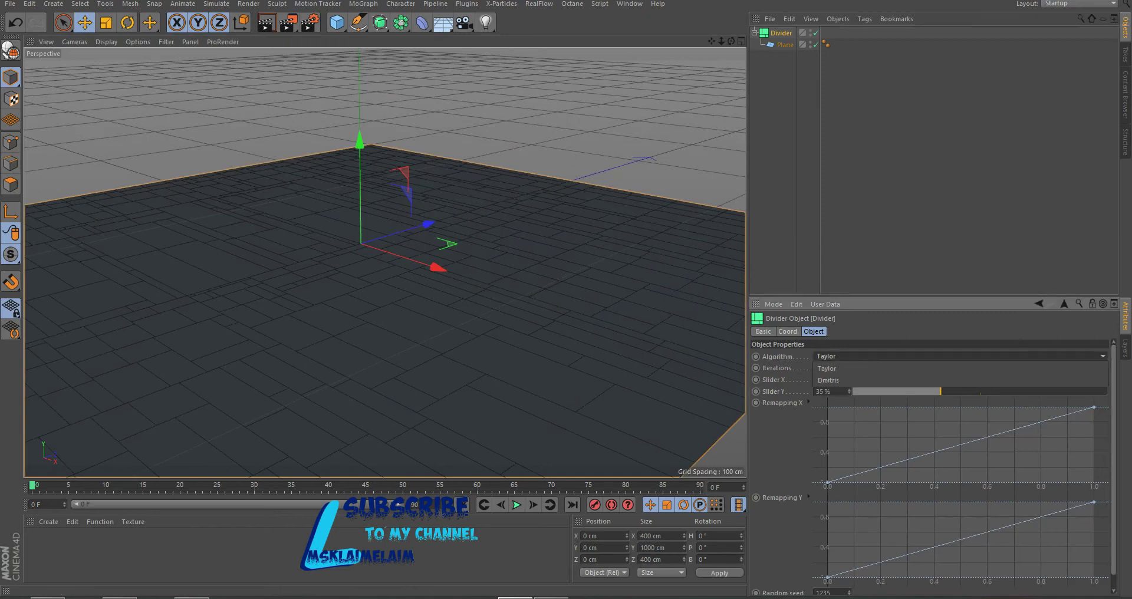
pyautogui.click(832, 368)
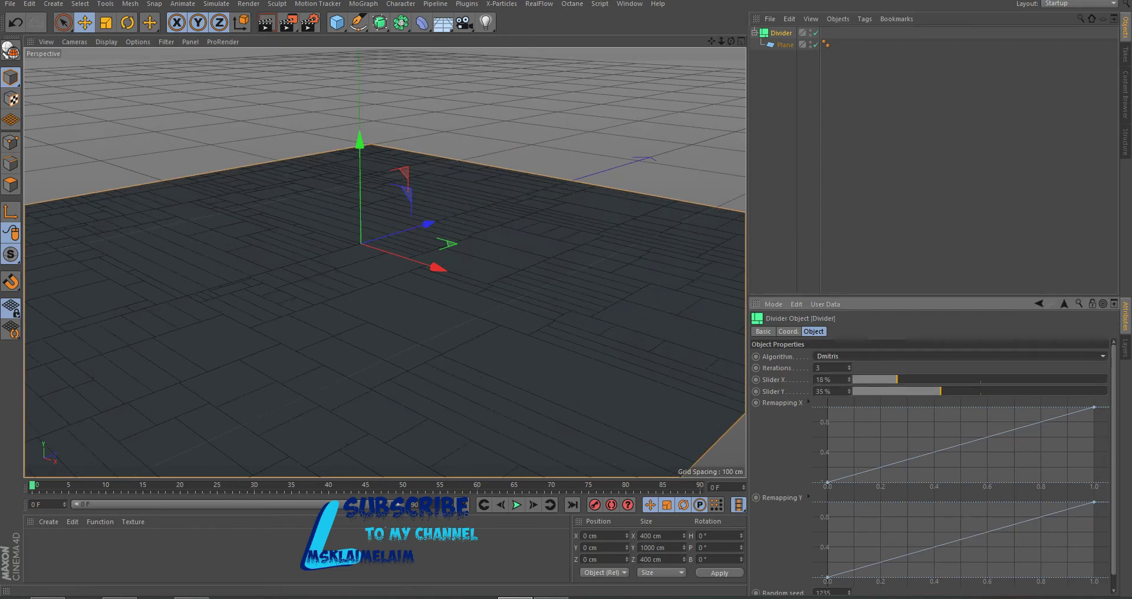
pyautogui.click(826, 369)
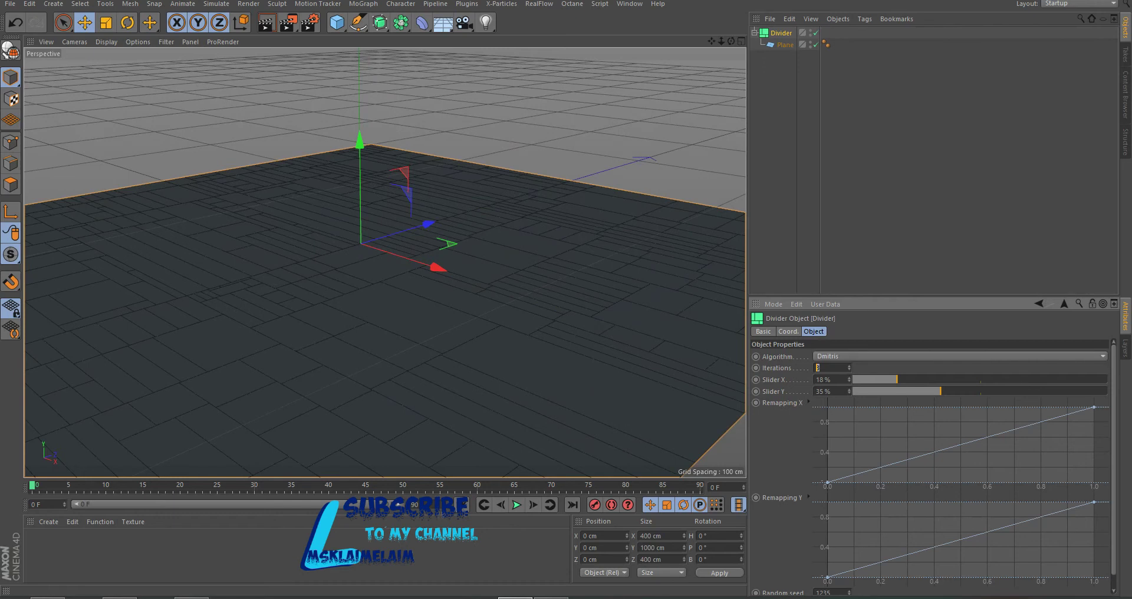
pyautogui.write('2')
pyautogui.moveTo(897, 380)
pyautogui.mouseDown()
pyautogui.moveTo(1000, 379)
pyautogui.moveTo(854, 392)
pyautogui.moveTo(1098, 392)
pyautogui.moveTo(868, 391)
pyautogui.mouseUp()
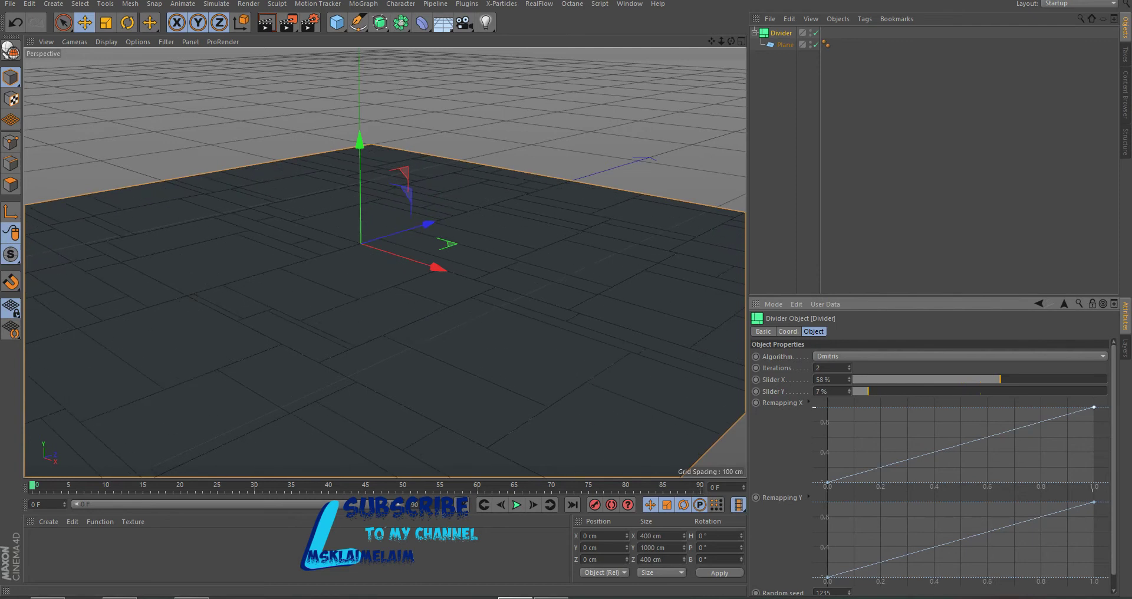
pyautogui.moveTo(1095, 407)
pyautogui.mouseDown()
pyautogui.moveTo(1094, 457)
pyautogui.moveTo(1060, 467)
pyautogui.moveTo(1061, 416)
pyautogui.mouseUp()
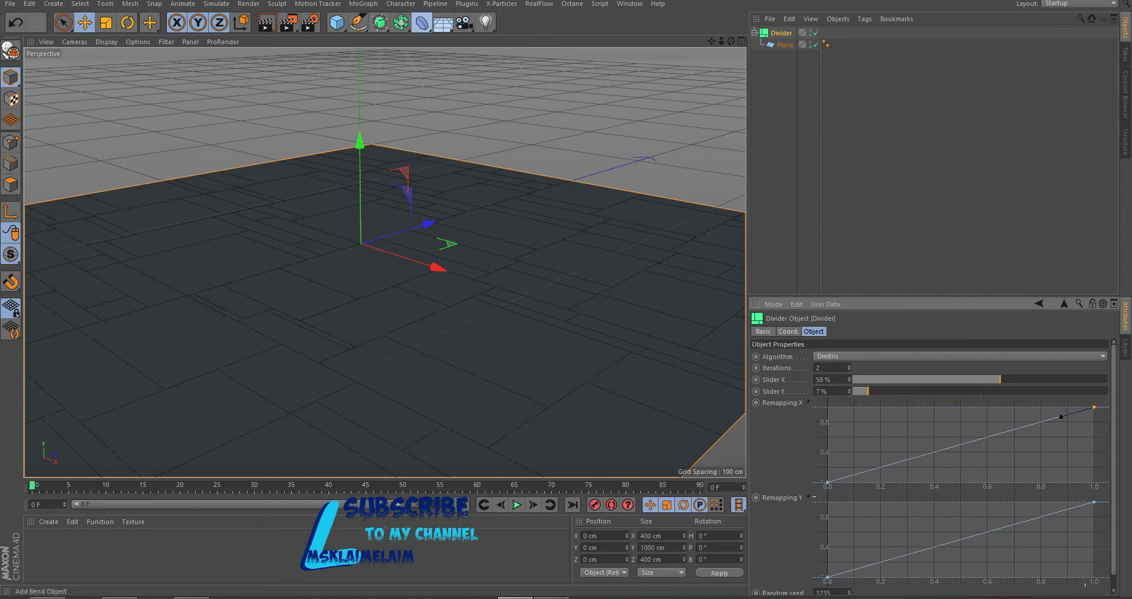
pyautogui.click(422, 22)
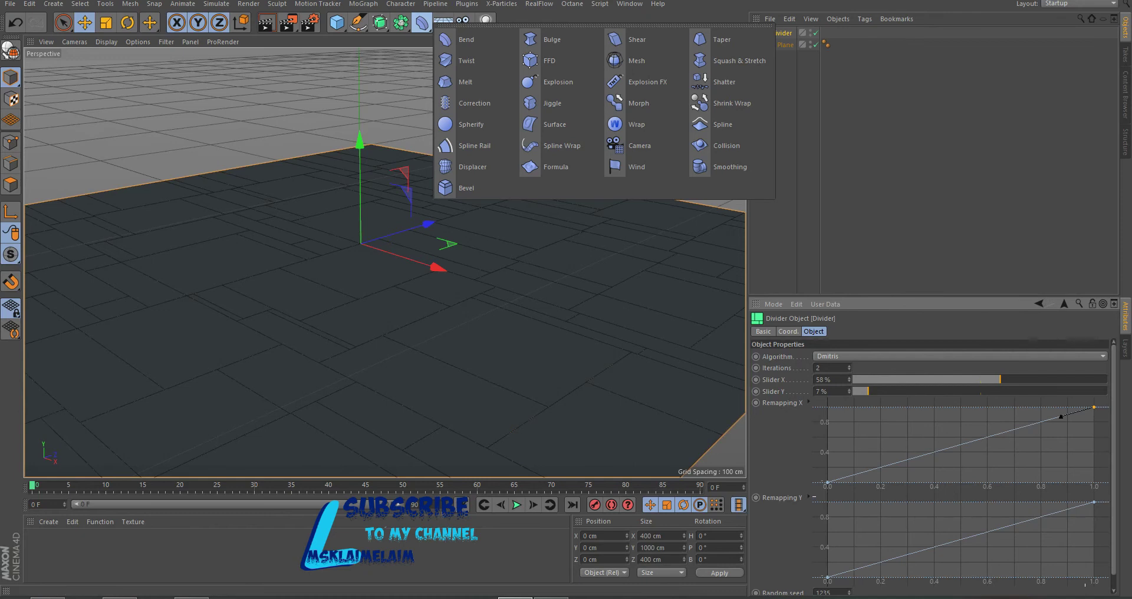
# - Wrap the Divider in a Bevel deformer, keeping Component Mode on Edges
pyautogui.click(460, 187)
pyautogui.moveTo(781, 44); pyautogui.dragTo(779, 33)
pyautogui.click(778, 33)
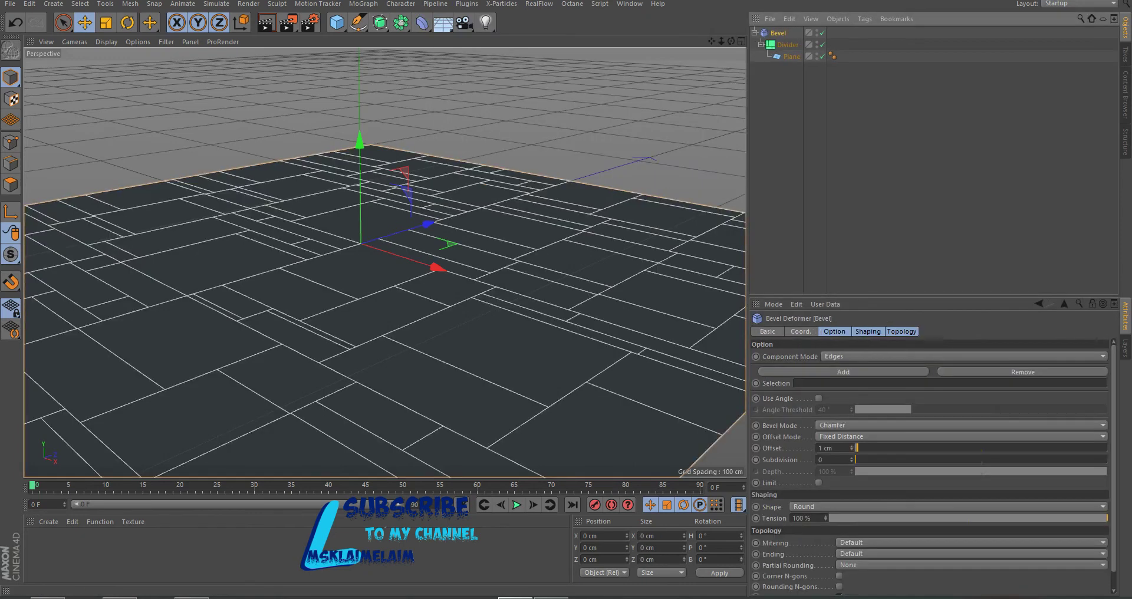
pyautogui.moveTo(856, 448)
pyautogui.mouseDown()
pyautogui.moveTo(883, 449)
pyautogui.moveTo(873, 448)
pyautogui.mouseUp()
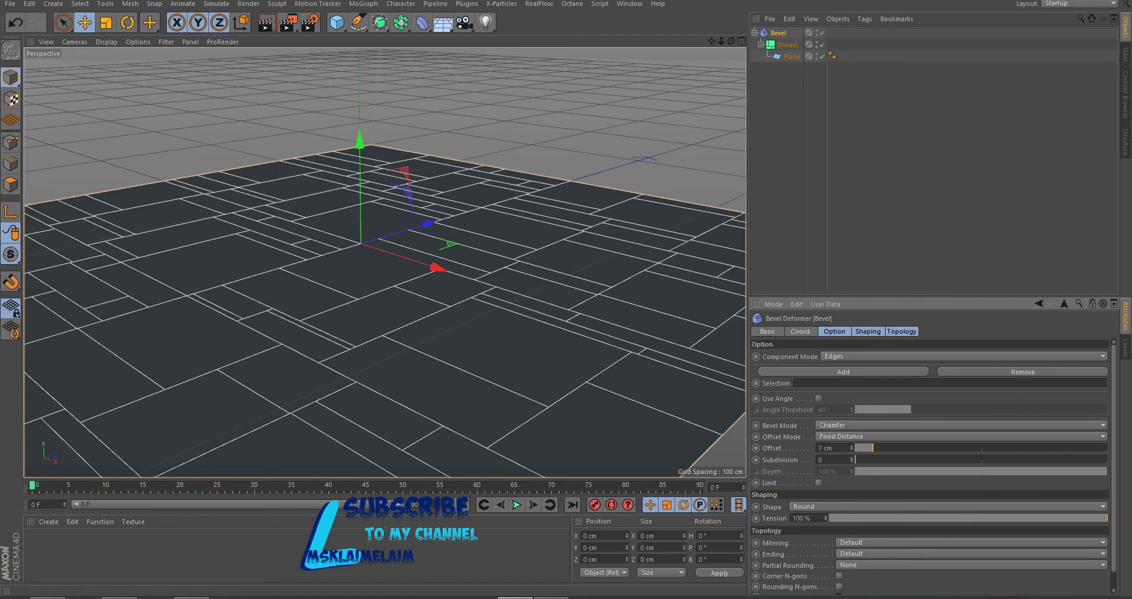
pyautogui.click(965, 356)
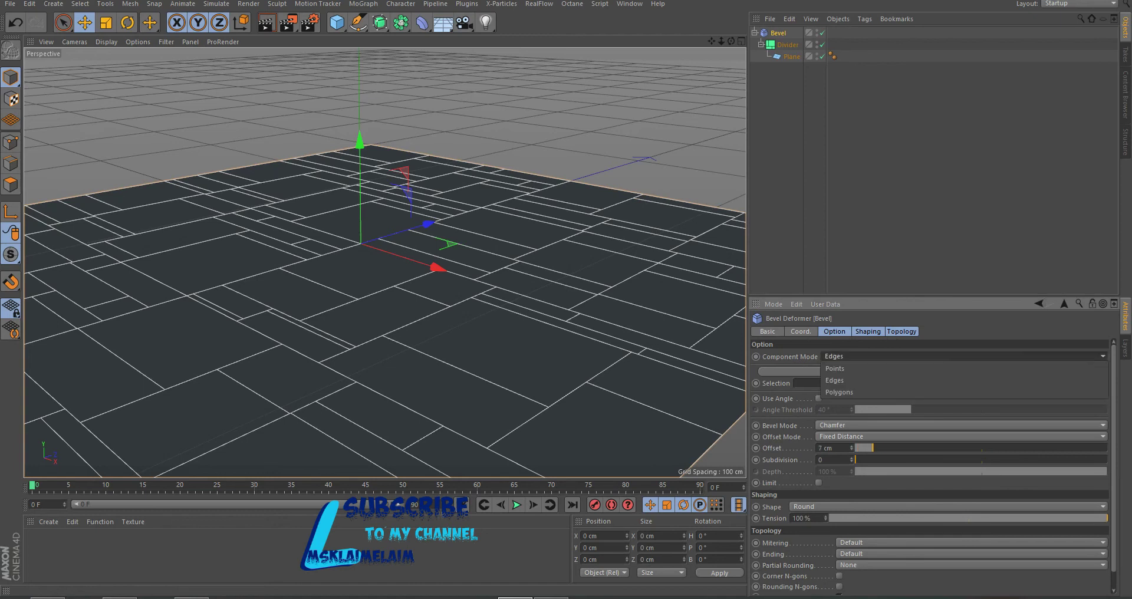
pyautogui.click(843, 381)
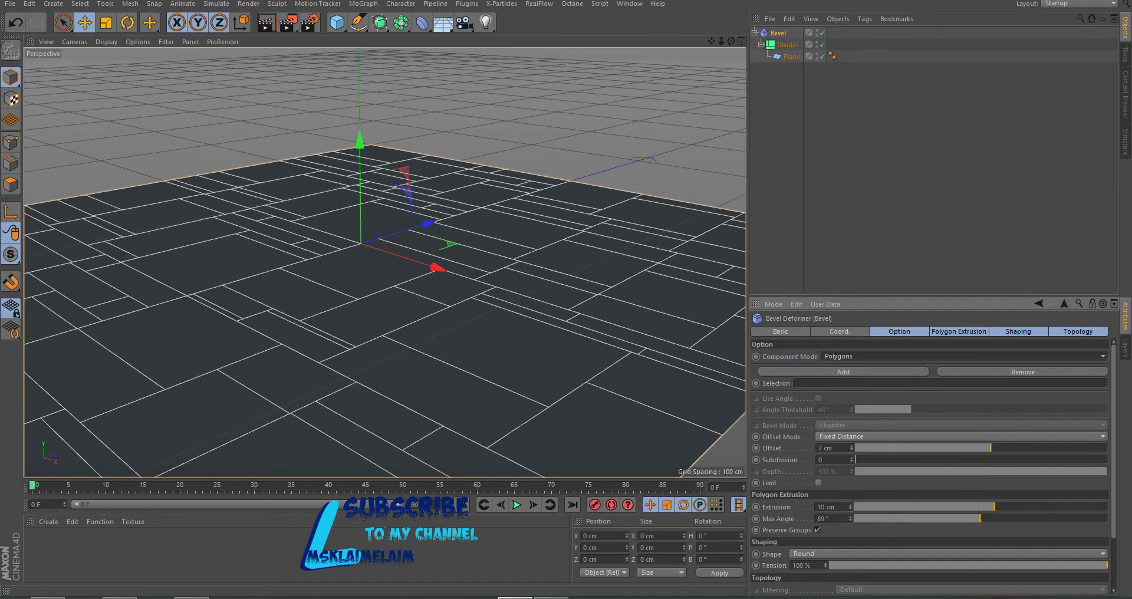
pyautogui.click(964, 356)
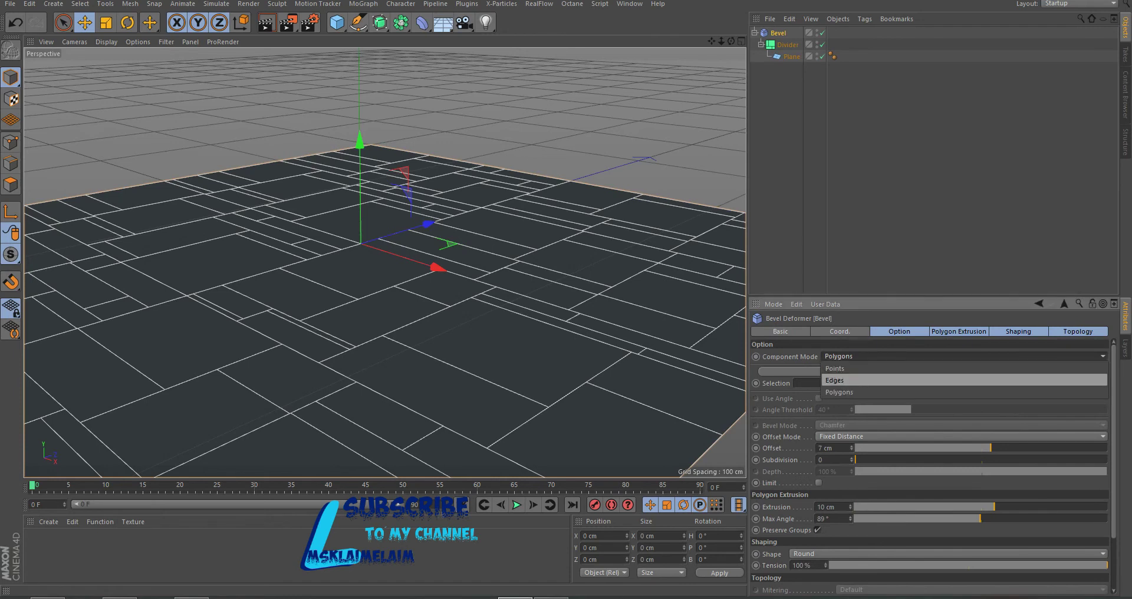
pyautogui.click(884, 380)
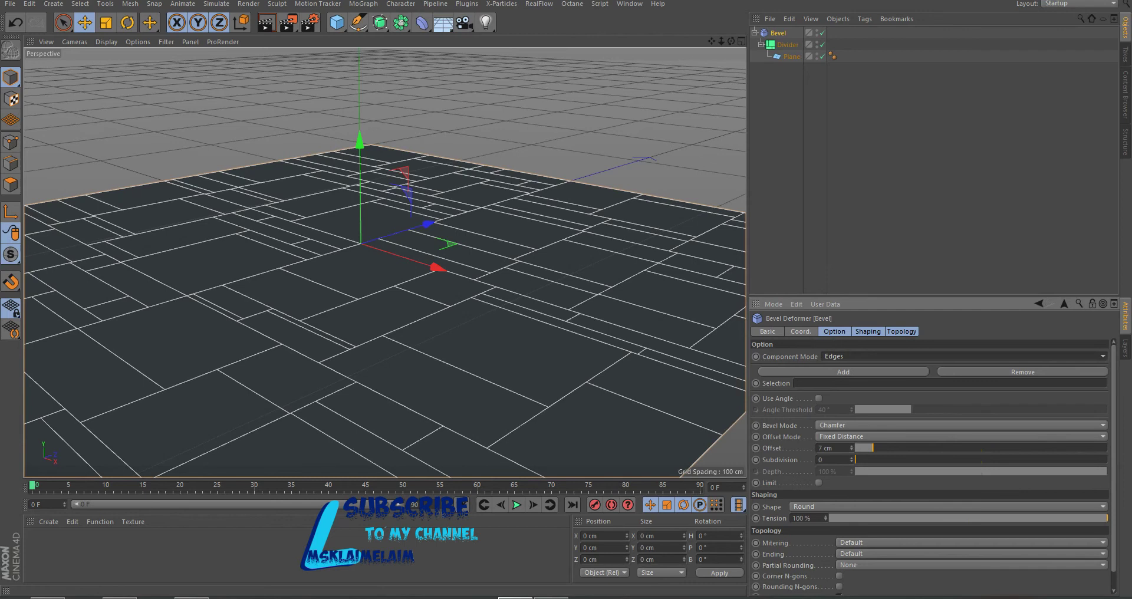
# - Set the Bevel Offset to 15 cm, enable Limit and raise Subdivision to 5
pyautogui.click(826, 448)
pyautogui.write('15')
pyautogui.click(819, 484)
pyautogui.moveTo(856, 459); pyautogui.dragTo(919, 459)
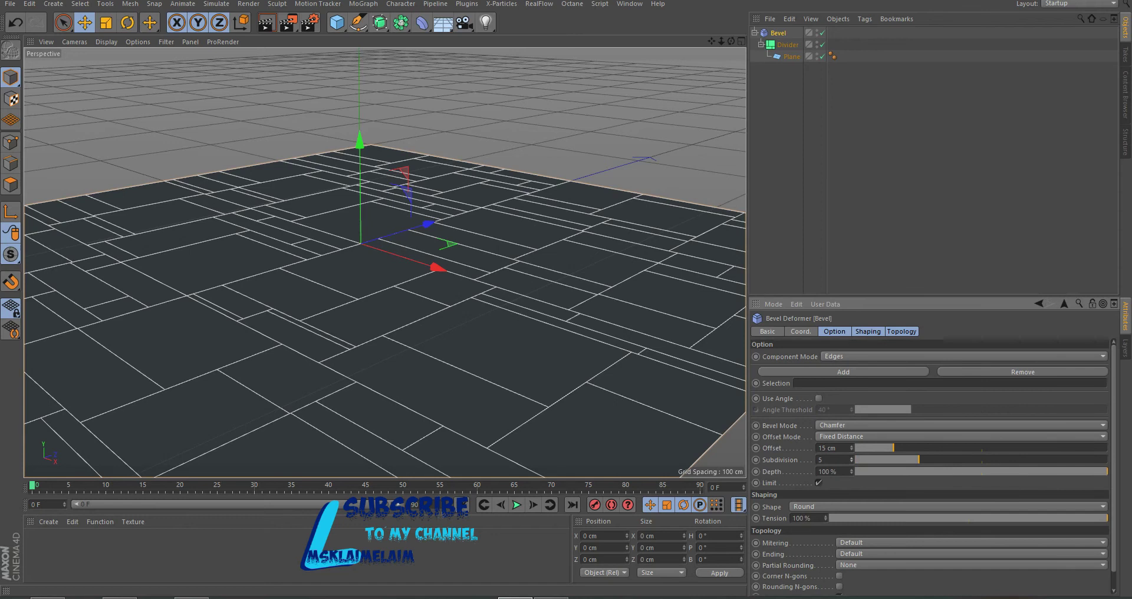
pyautogui.click(843, 371)
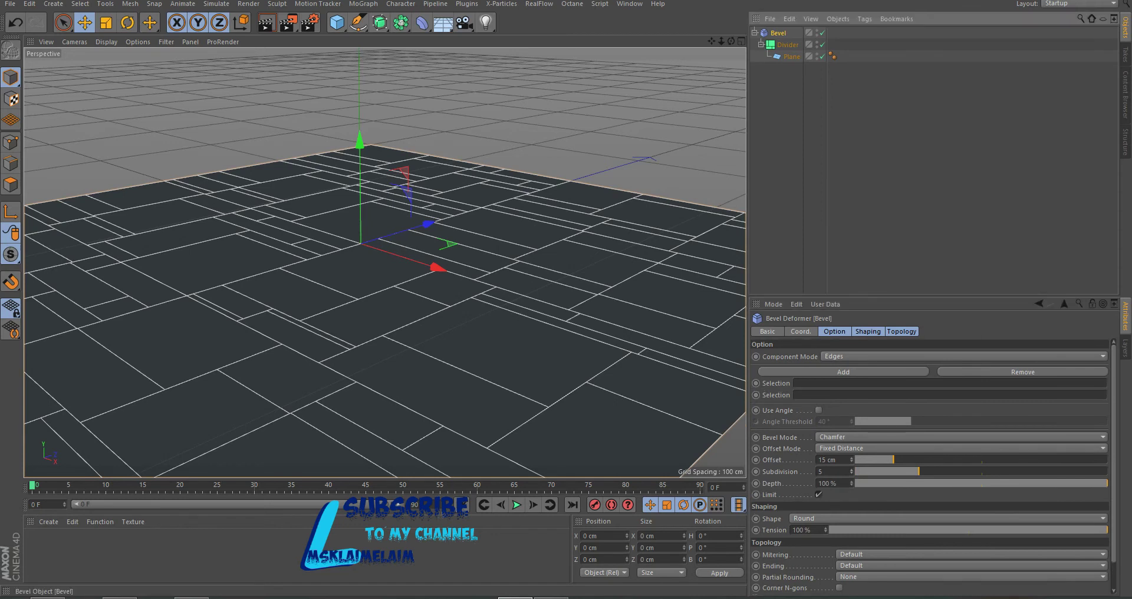
# - Nest the Bevel under a new Bevel.1, then shrink the inner Bevel's offset and depth
pyautogui.click(423, 22)
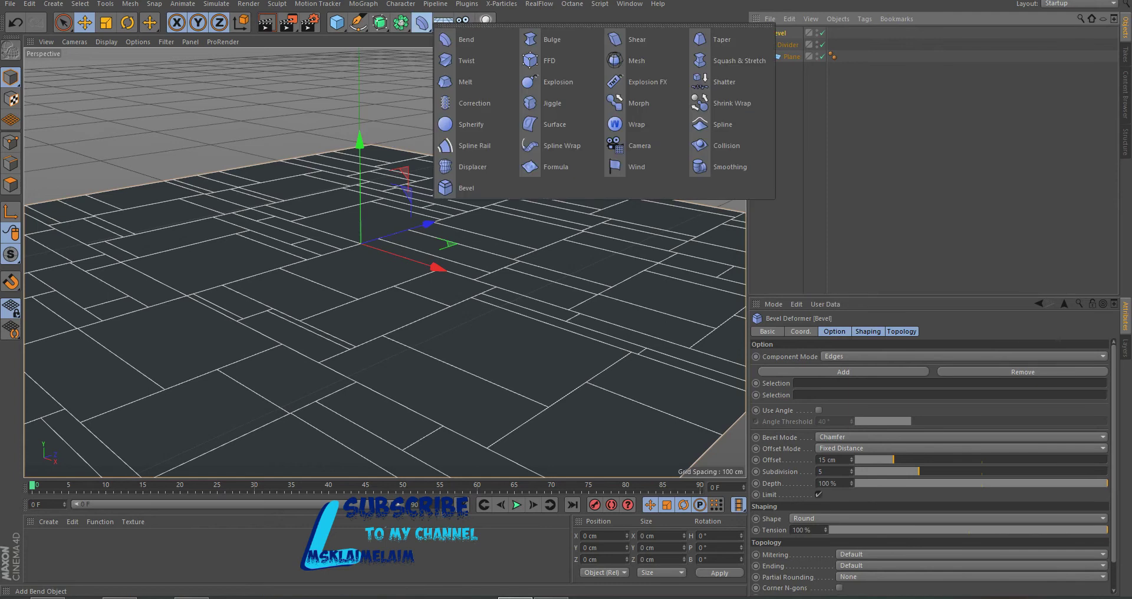
pyautogui.click(463, 187)
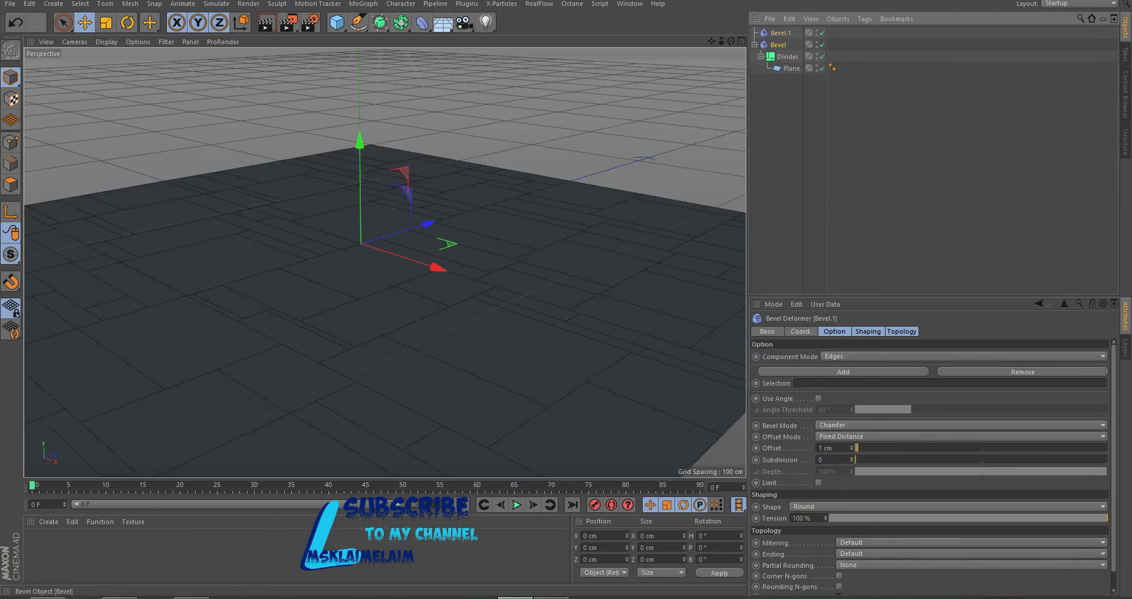
pyautogui.moveTo(779, 45); pyautogui.dragTo(781, 33)
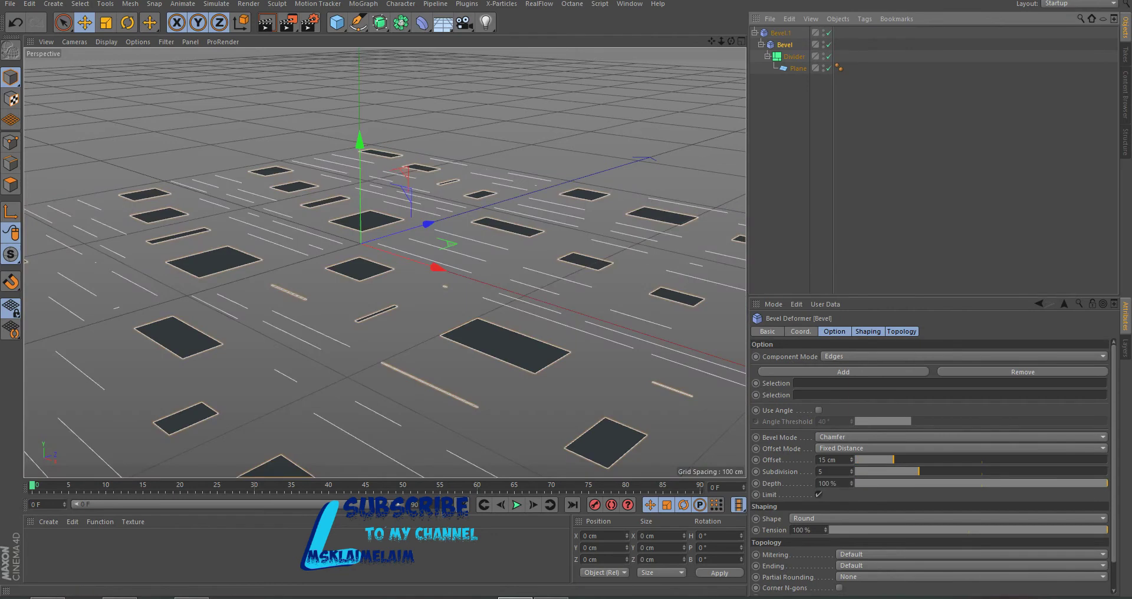
pyautogui.moveTo(852, 460); pyautogui.dragTo(832, 460)
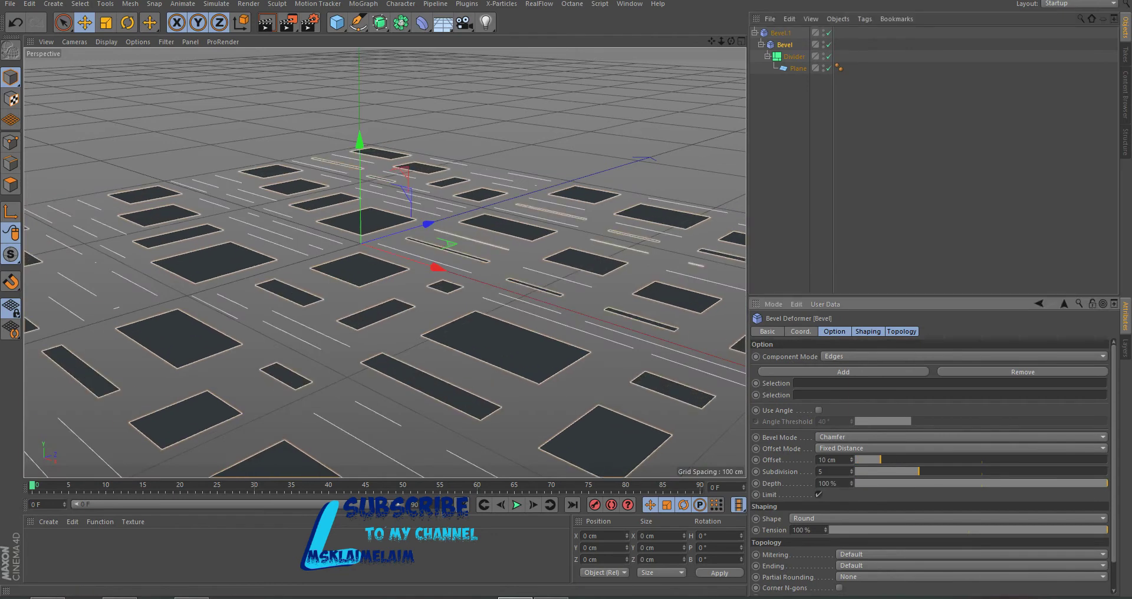
pyautogui.moveTo(851, 460); pyautogui.dragTo(848, 472)
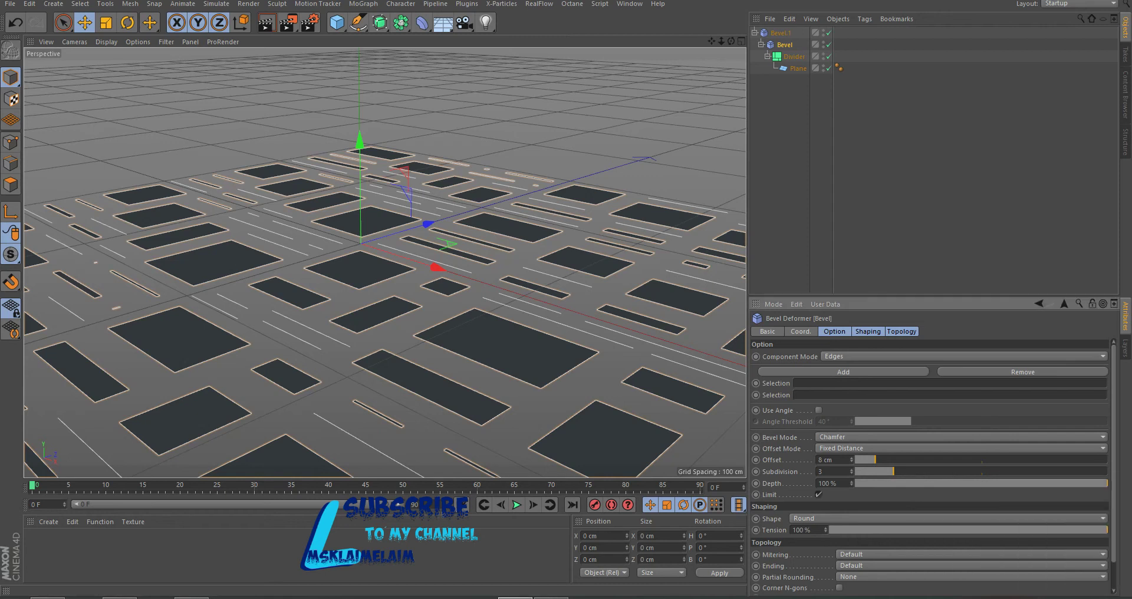
pyautogui.moveTo(1107, 484)
pyautogui.mouseDown()
pyautogui.moveTo(948, 483)
pyautogui.moveTo(987, 484)
pyautogui.mouseUp()
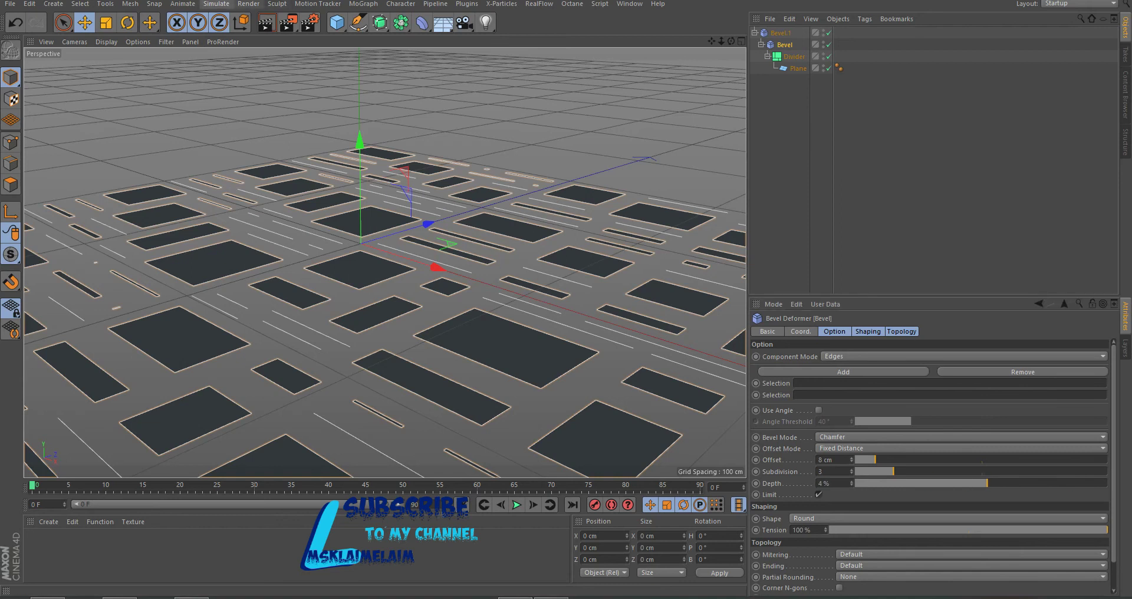
# - Wrap Bevel.1 in a Cloth Surface with 25 cm thickness and view the blocks from above
pyautogui.click(215, 4)
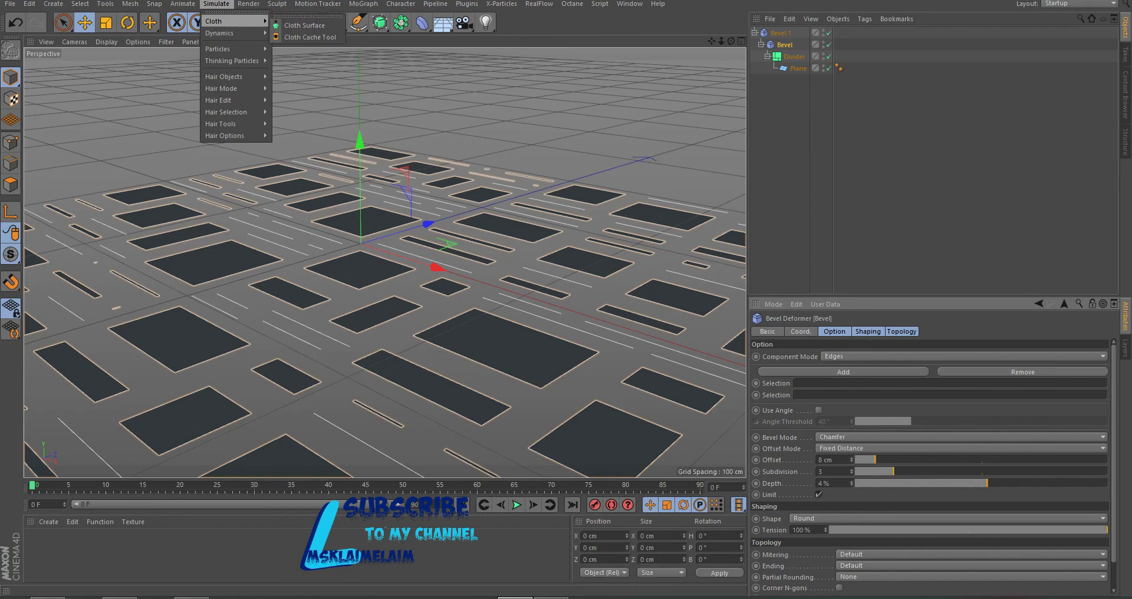
pyautogui.click(295, 20)
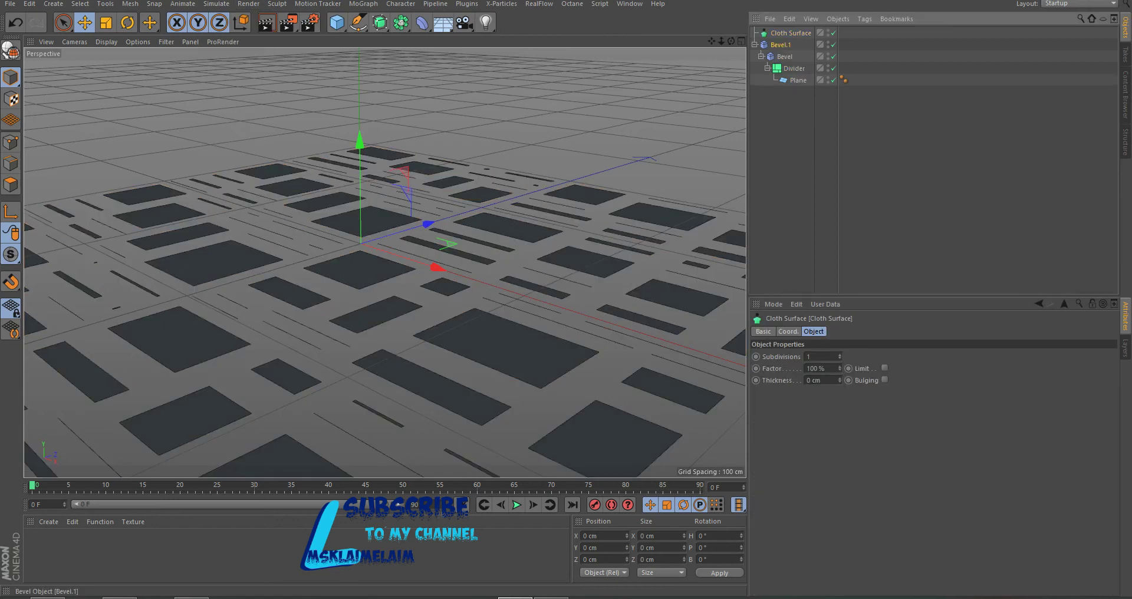
pyautogui.moveTo(780, 44); pyautogui.dragTo(790, 33)
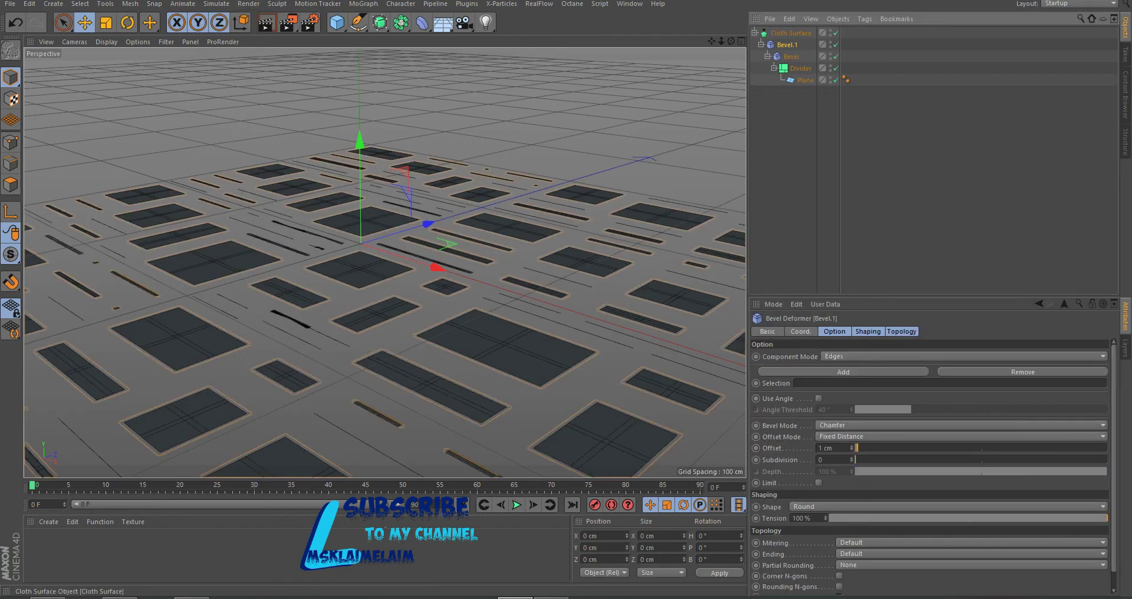
pyautogui.click(791, 33)
pyautogui.click(819, 381)
pyautogui.write('25')
pyautogui.press('Return')
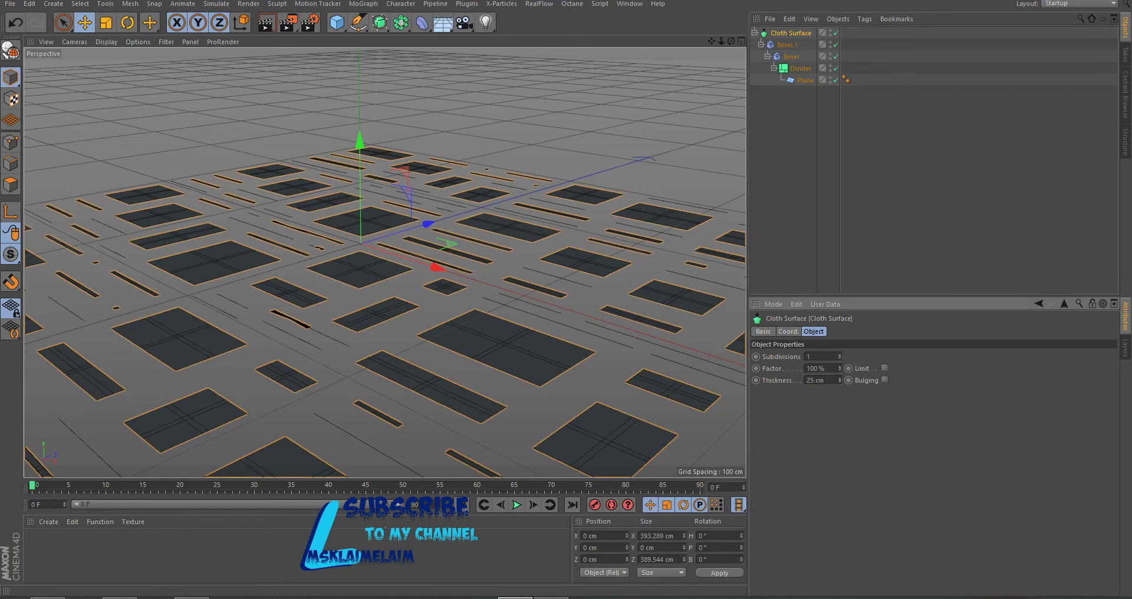
pyautogui.scroll(-2, 539, 331)
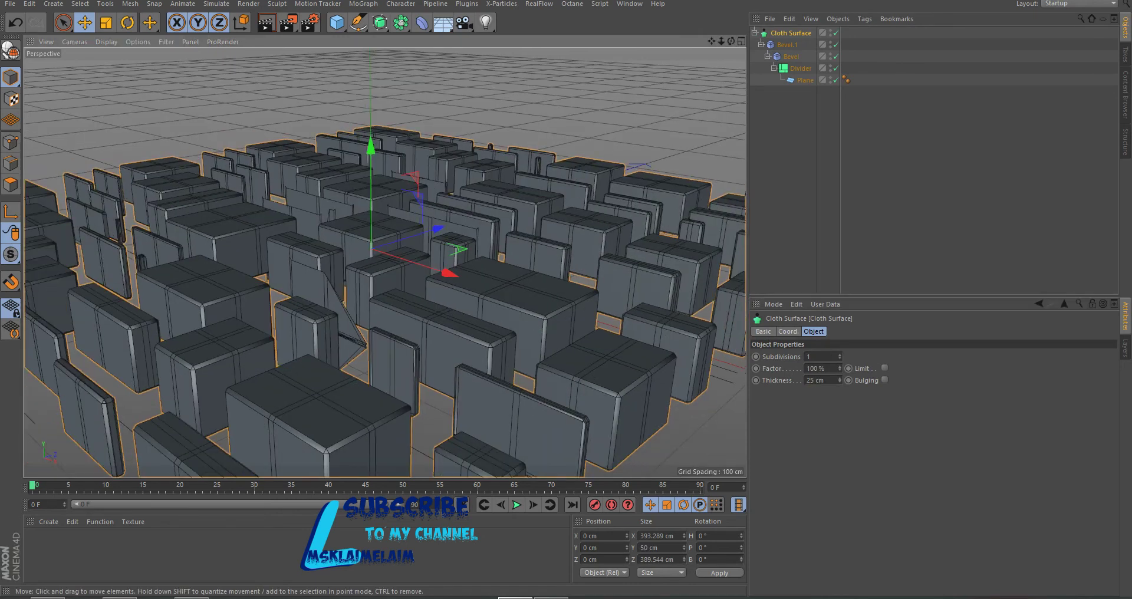
pyautogui.scroll(-2, 539, 331)
pyautogui.scroll(-1, 538, 331)
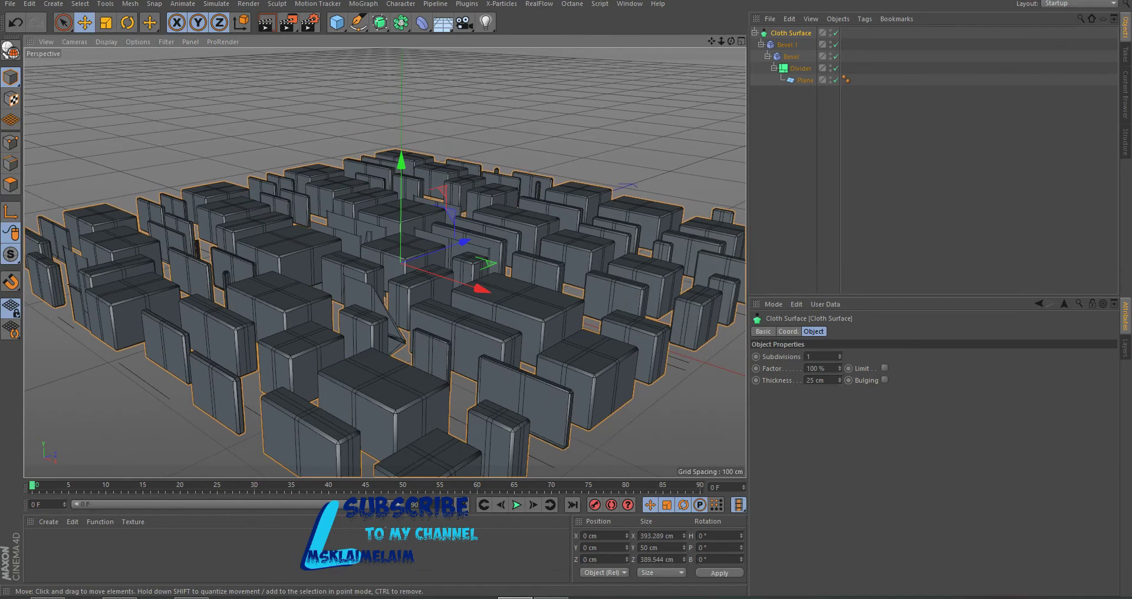
pyautogui.keyDown('alt'); pyautogui.moveTo(385, 330); pyautogui.dragTo(385, 262); pyautogui.keyUp('alt')
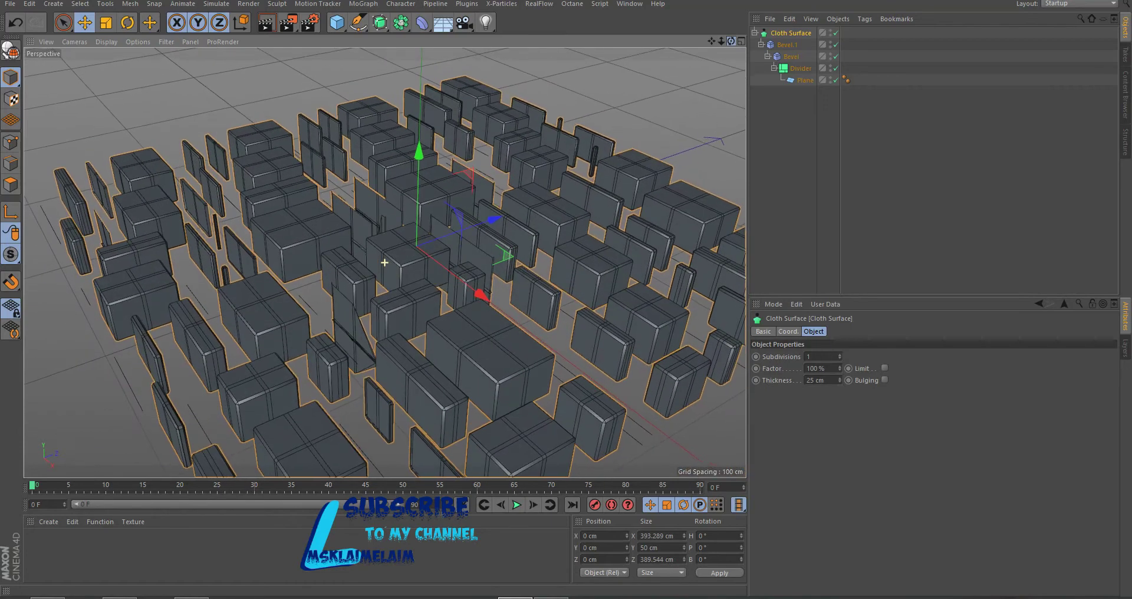
# - Enlarge Bevel.1's offset and give the inner Bevel Subdivision 2, Depth 74% and Offset 5 cm
pyautogui.click(786, 44)
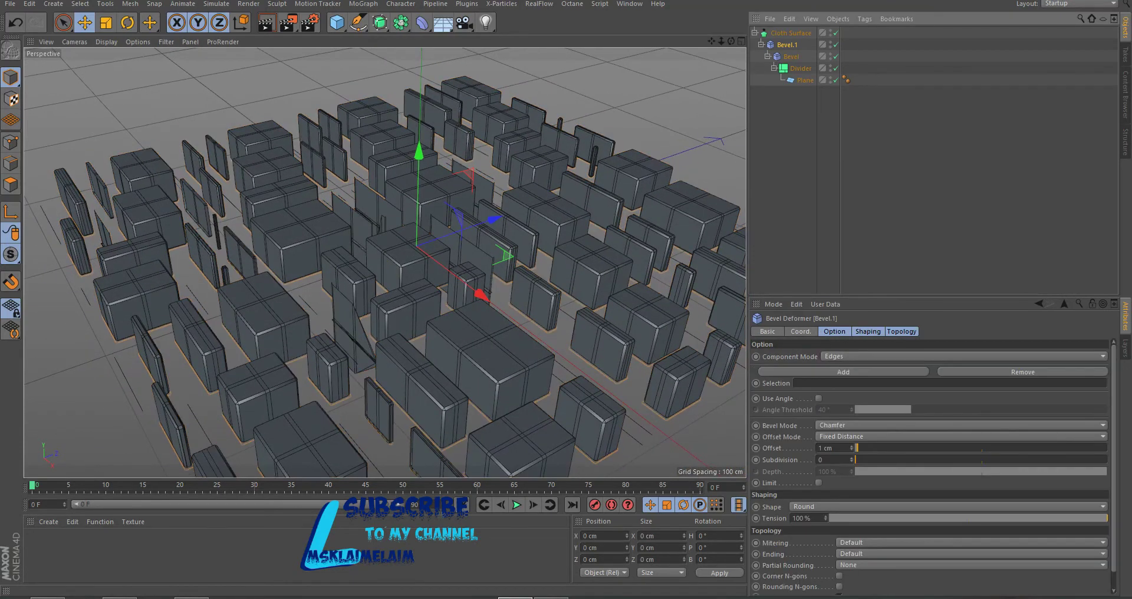
pyautogui.moveTo(857, 449); pyautogui.dragTo(858, 448)
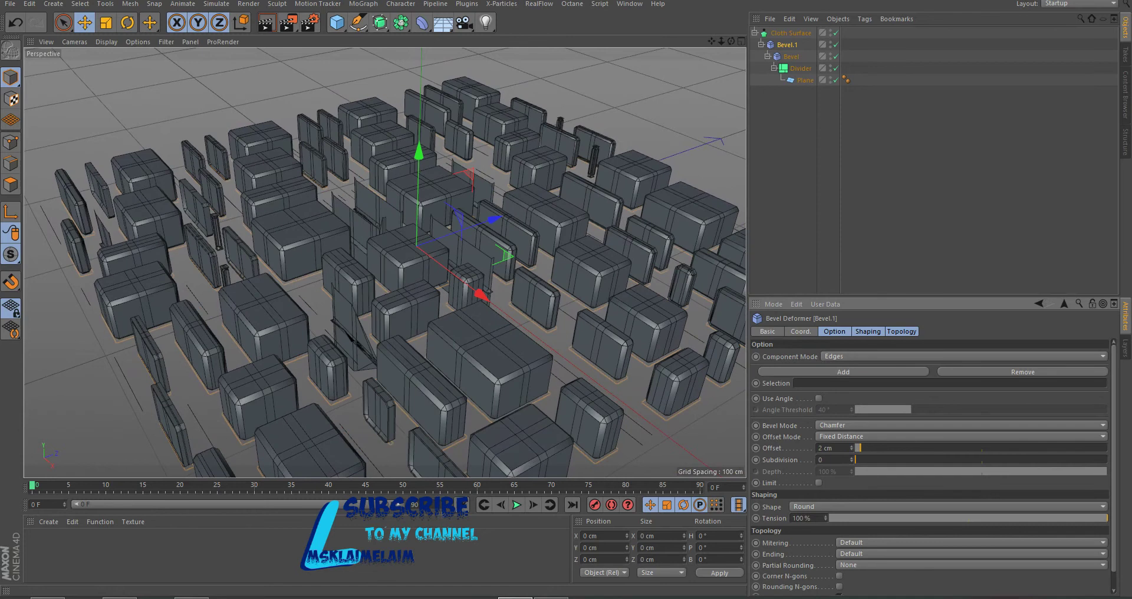
pyautogui.click(791, 56)
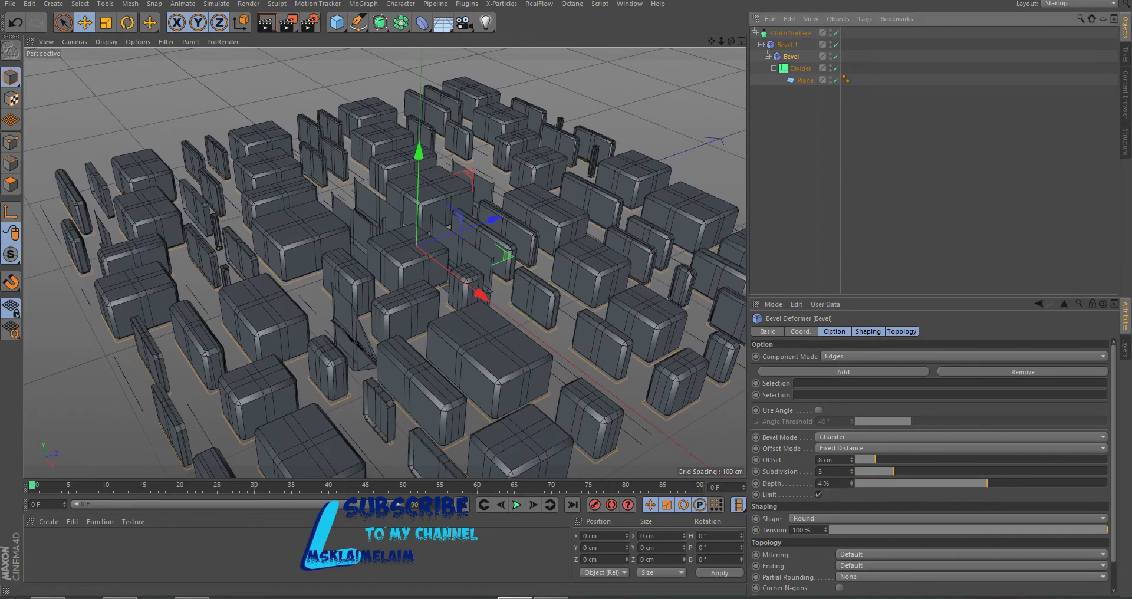
pyautogui.moveTo(894, 472); pyautogui.dragTo(880, 472)
pyautogui.moveTo(987, 483); pyautogui.dragTo(1076, 483)
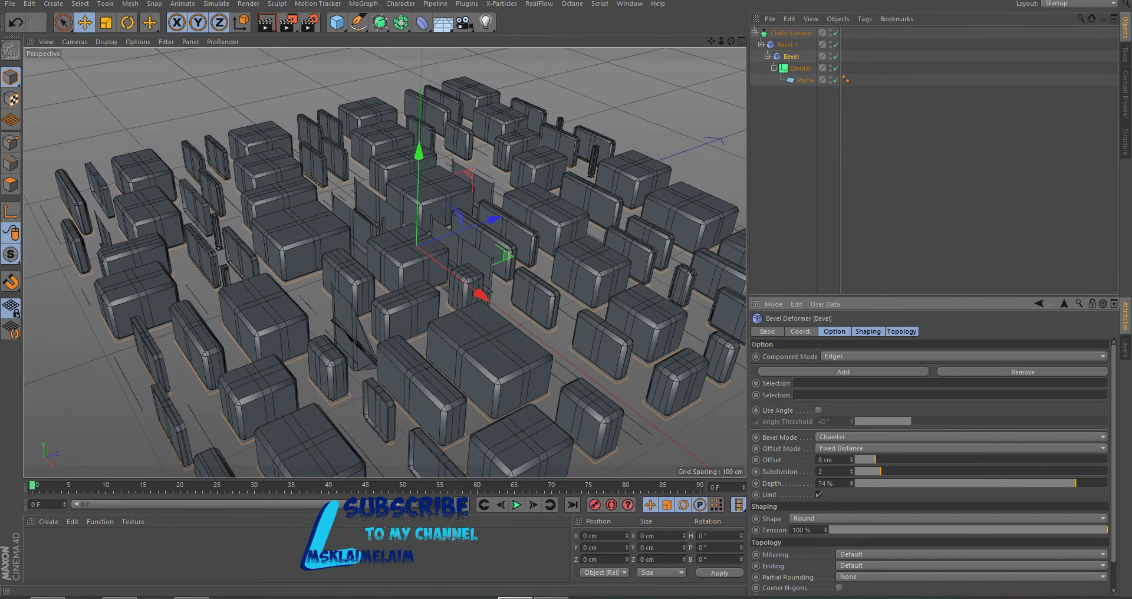
pyautogui.moveTo(876, 459)
pyautogui.mouseDown()
pyautogui.moveTo(921, 459)
pyautogui.moveTo(855, 459)
pyautogui.mouseUp()
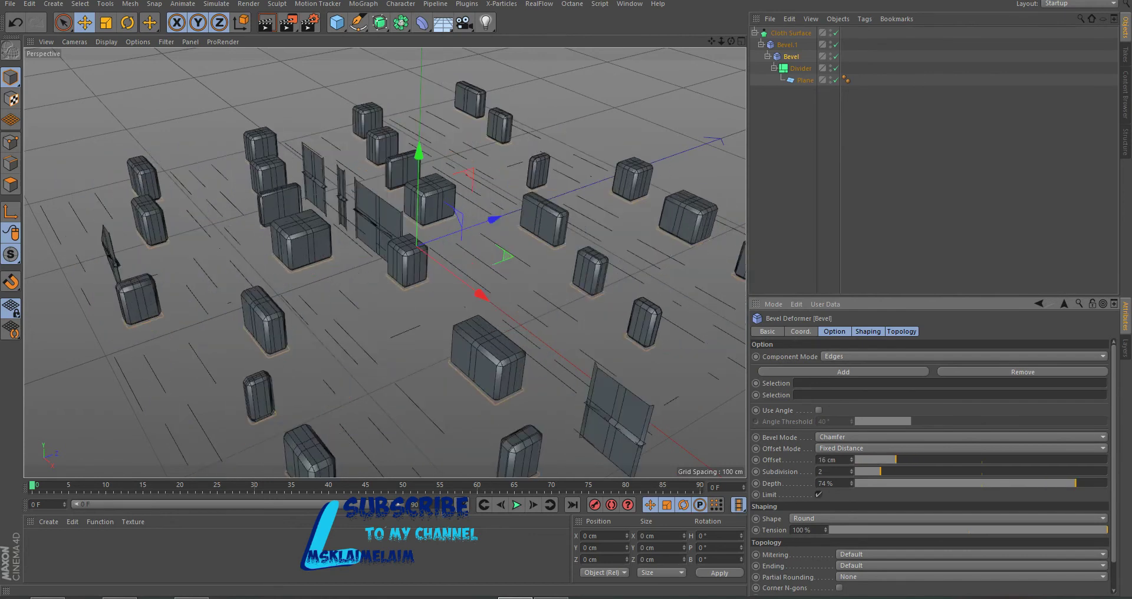
pyautogui.moveTo(855, 459); pyautogui.dragTo(868, 459)
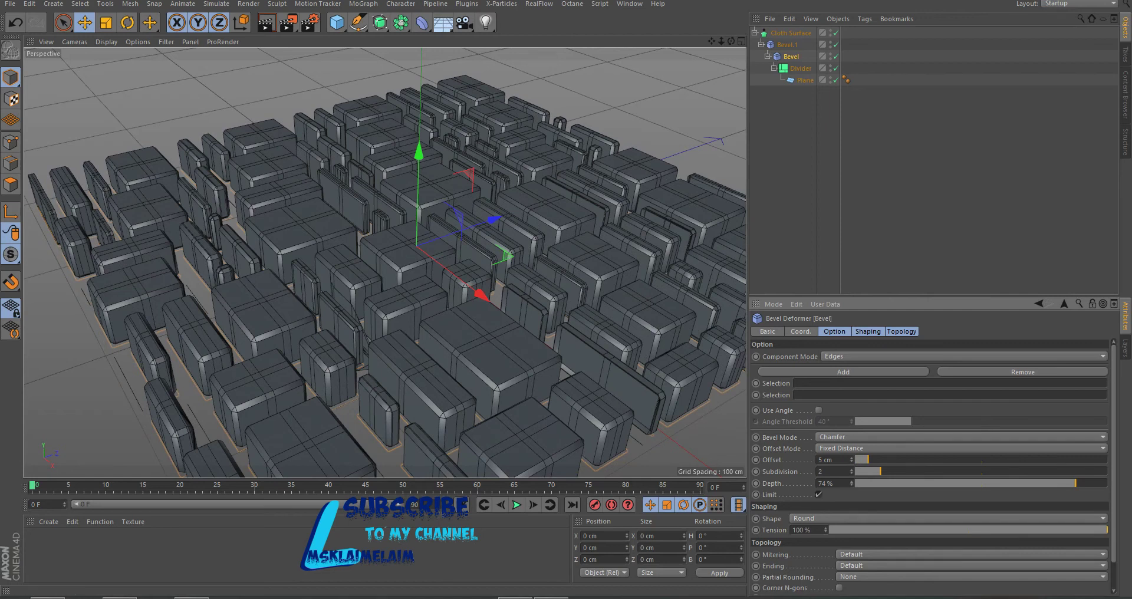
pyautogui.click(793, 33)
# - Add a Vibrate tag to the Cloth Surface with position amplitude 100/20/50 cm and preview playback
pyautogui.rightClick(796, 34)
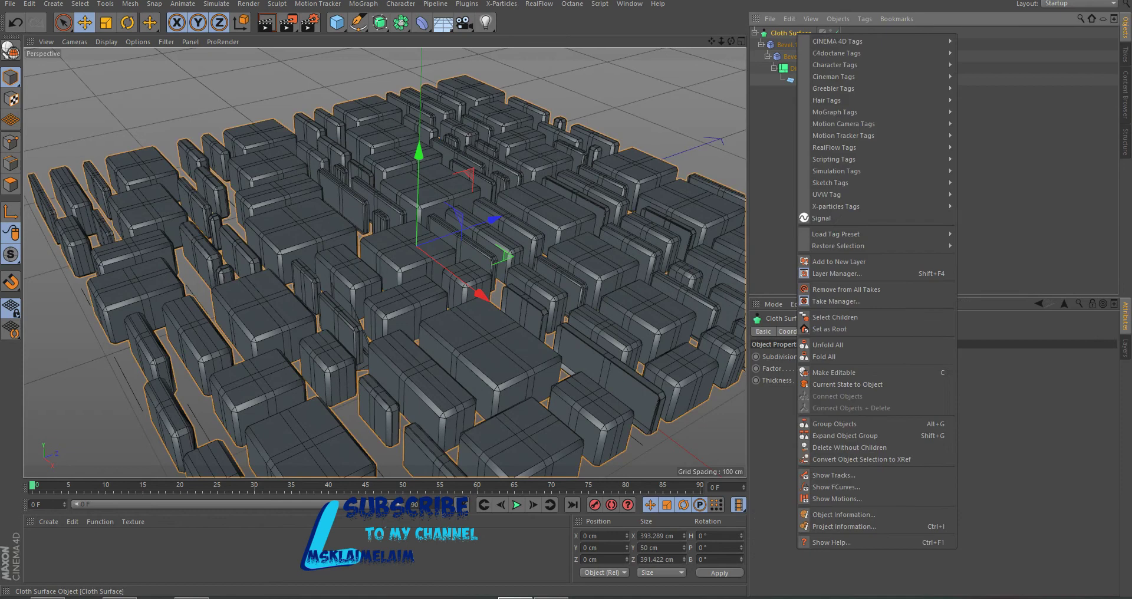
pyautogui.click(997, 360)
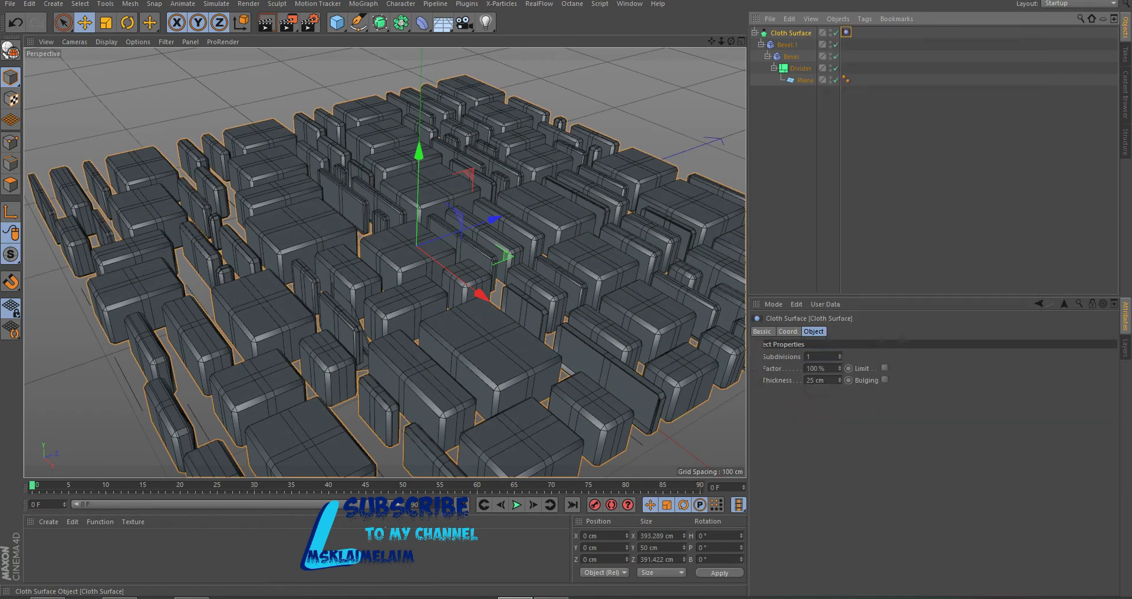
pyautogui.click(818, 393)
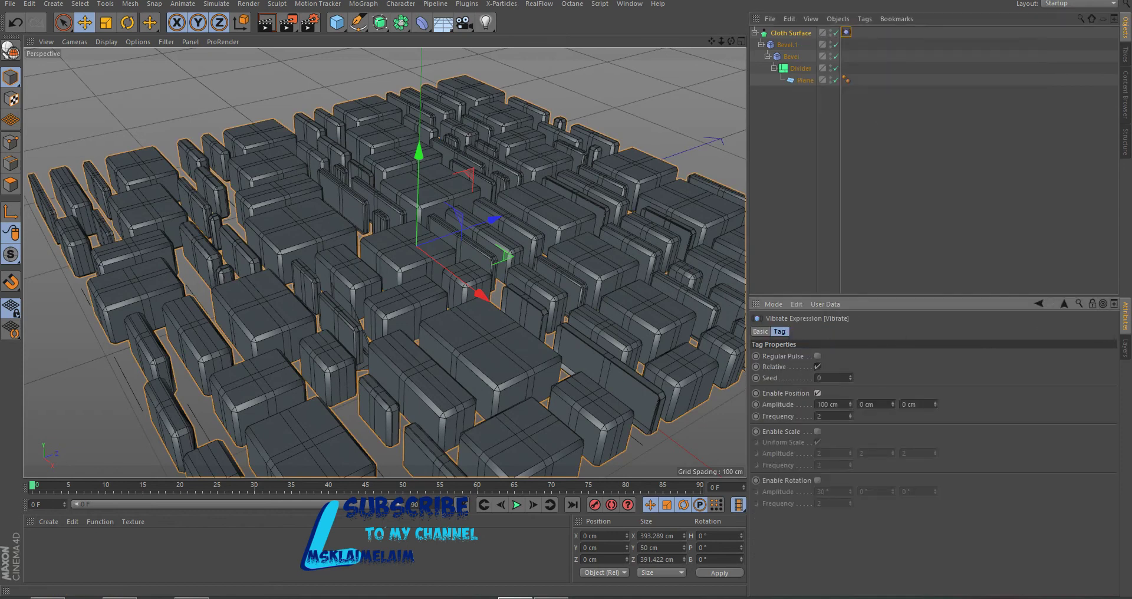
pyautogui.click(864, 404)
pyautogui.write('20')
pyautogui.press('Tab')
pyautogui.write('50')
pyautogui.click(517, 505)
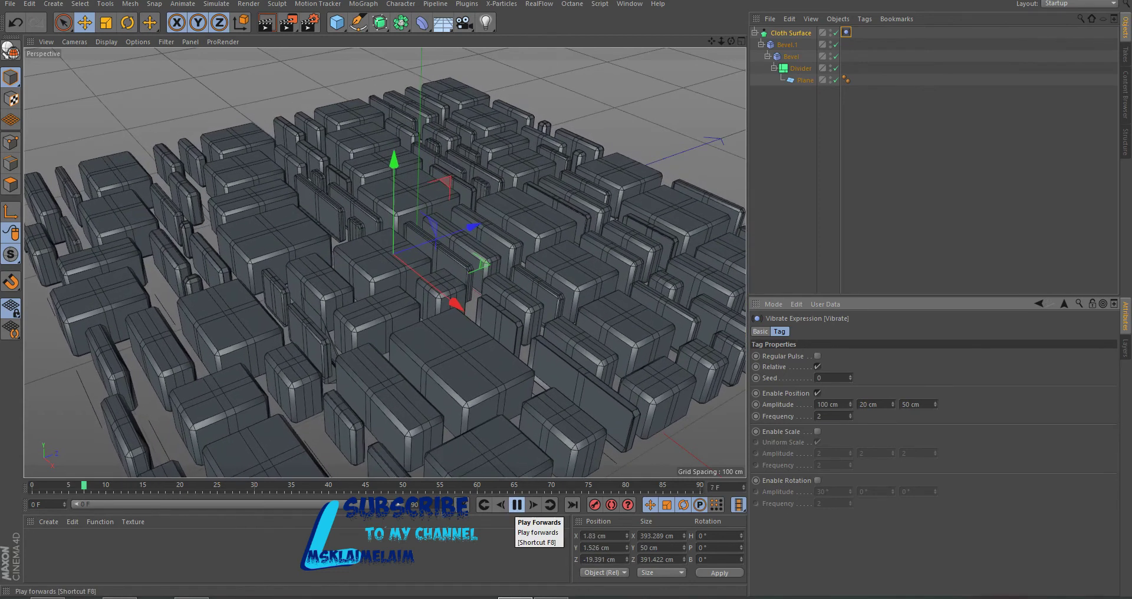
pyautogui.click(517, 505)
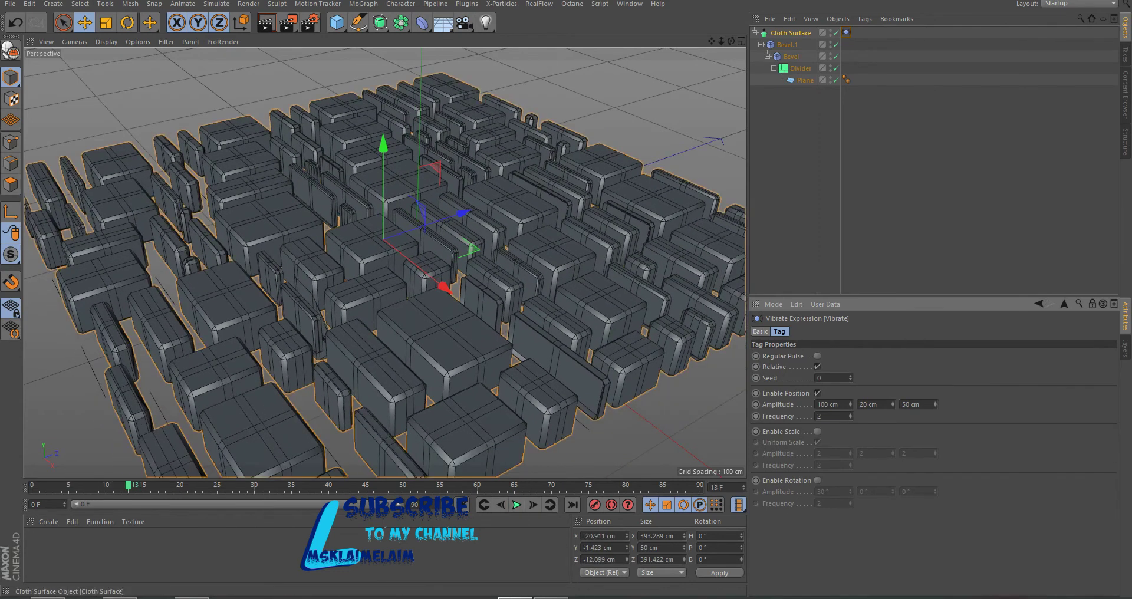
pyautogui.click(755, 32)
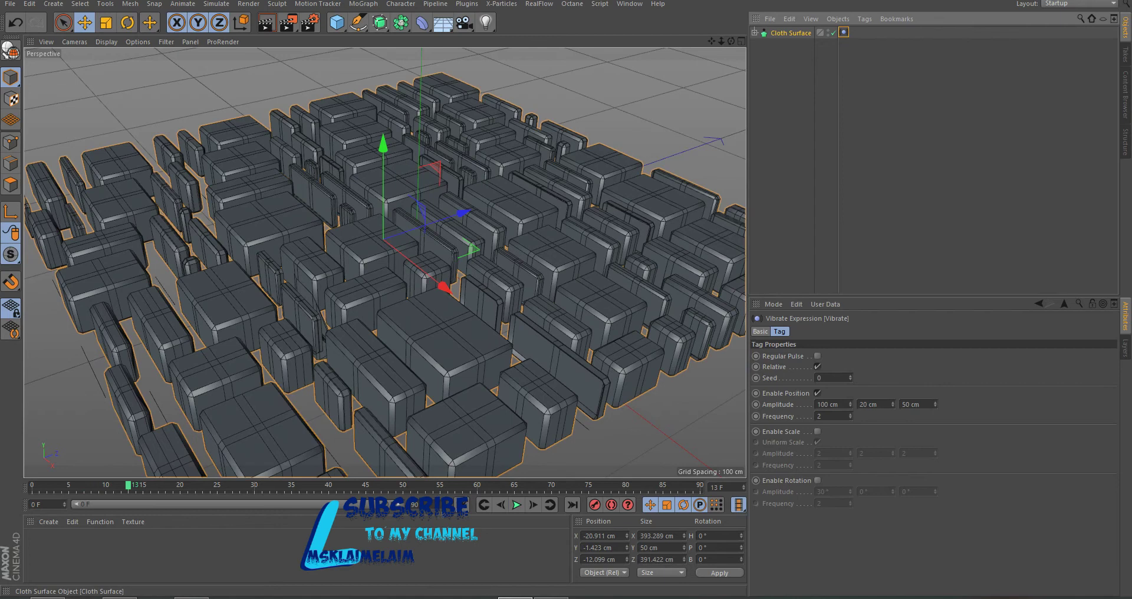
# - Duplicate the Cloth Surface, set the copy's Vibrate amplitude to 100/100/0 cm, and play
pyautogui.hotkey('ctrl', 'c')
pyautogui.hotkey('ctrl', 'v')
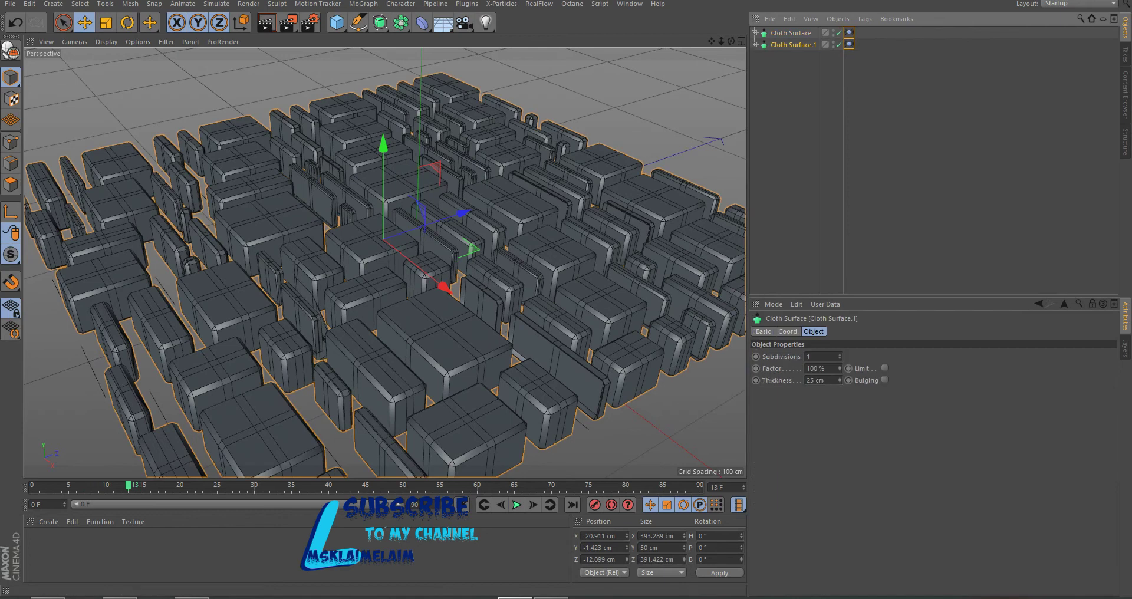
pyautogui.click(849, 45)
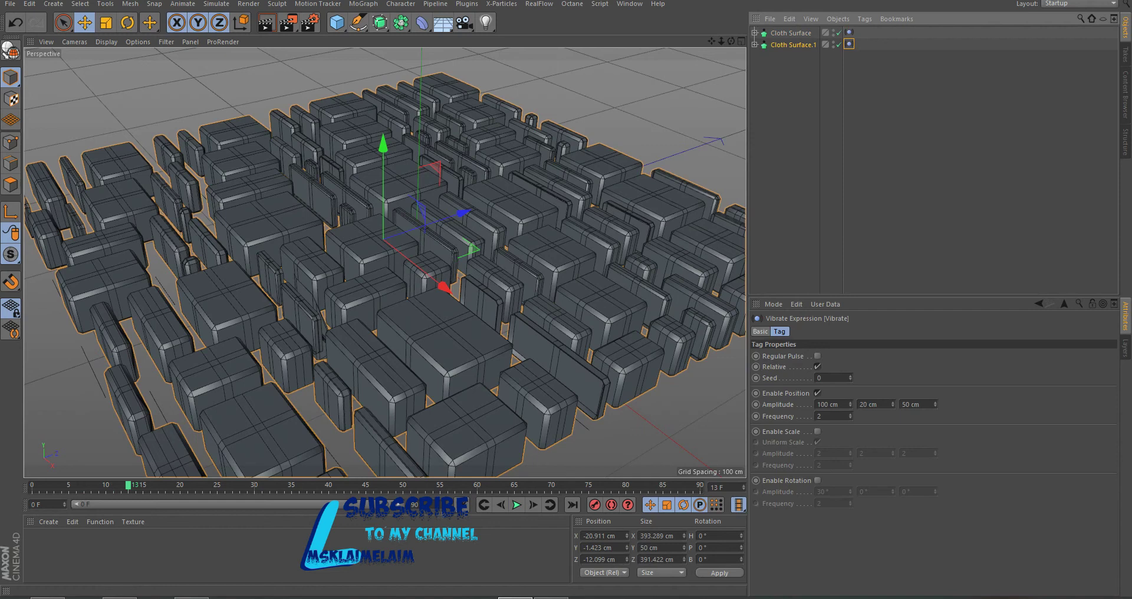
pyautogui.doubleClick(864, 404)
pyautogui.write('100')
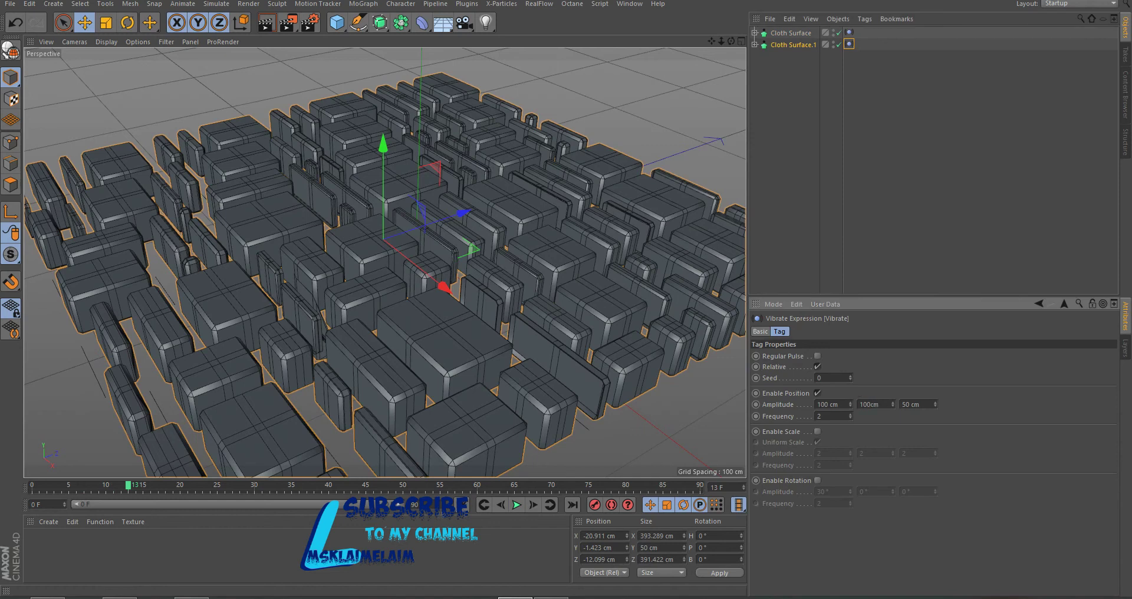
pyautogui.press('Tab')
pyautogui.write('0')
pyautogui.press('Return')
pyautogui.click(517, 505)
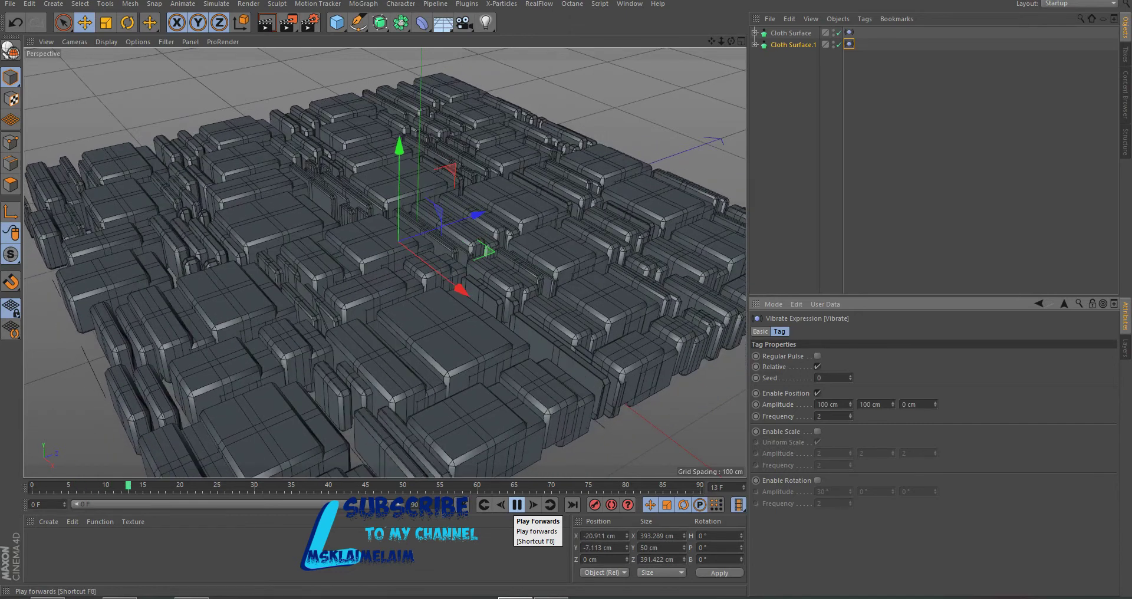
# - Fine-tune the copy's Bevel.1 offset and orbit for a more head-on view
pyautogui.click(517, 504)
pyautogui.click(755, 44)
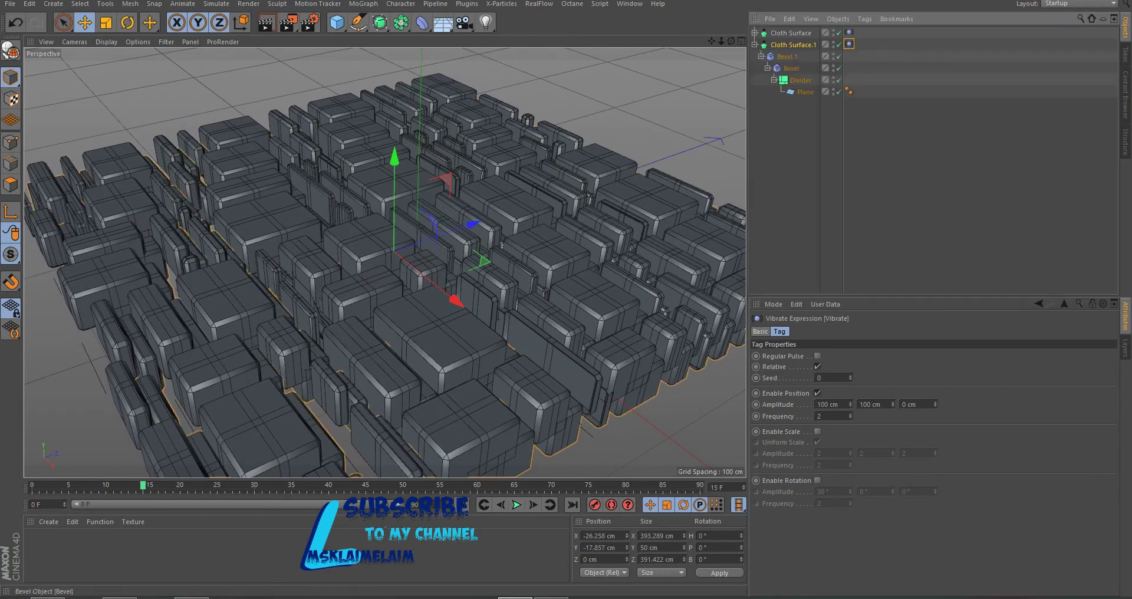
pyautogui.click(787, 56)
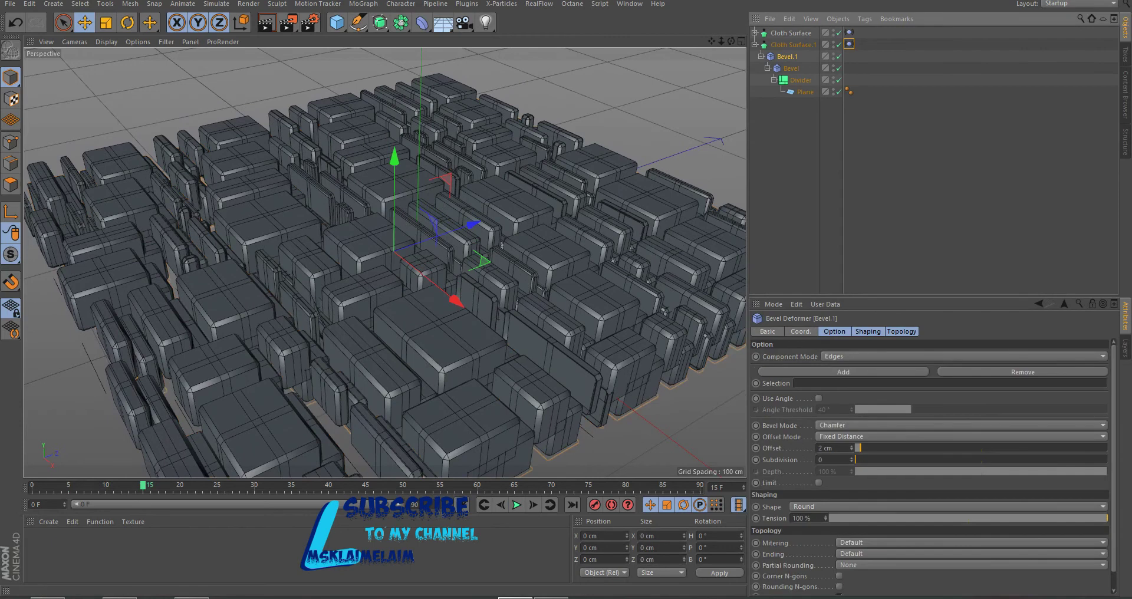
pyautogui.moveTo(860, 448); pyautogui.dragTo(865, 448)
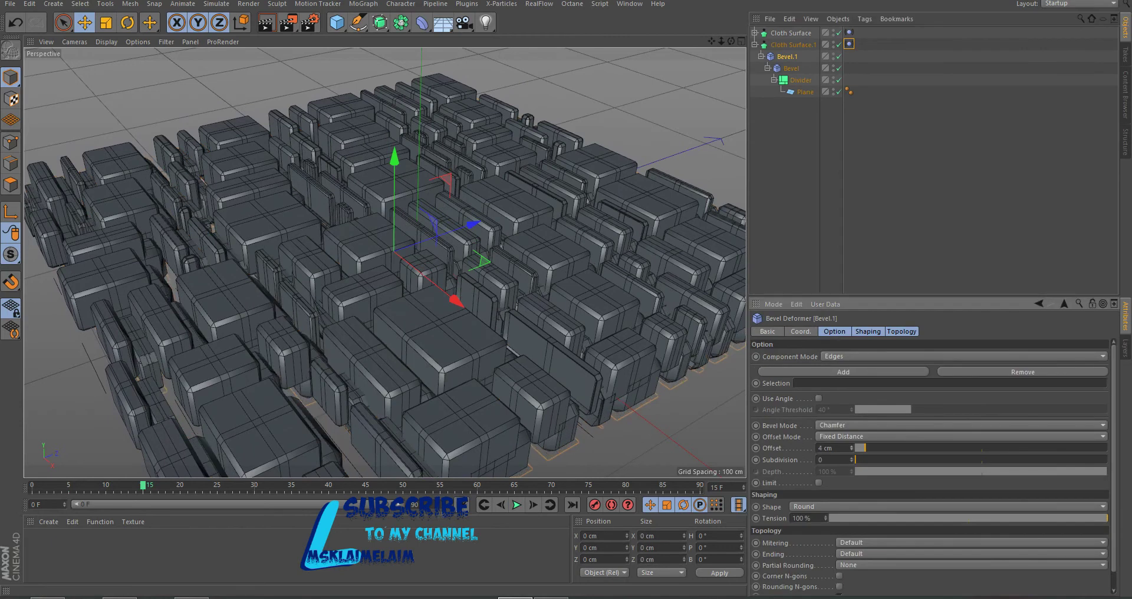
pyautogui.moveTo(866, 448)
pyautogui.mouseDown()
pyautogui.moveTo(904, 448)
pyautogui.moveTo(859, 448)
pyautogui.mouseUp()
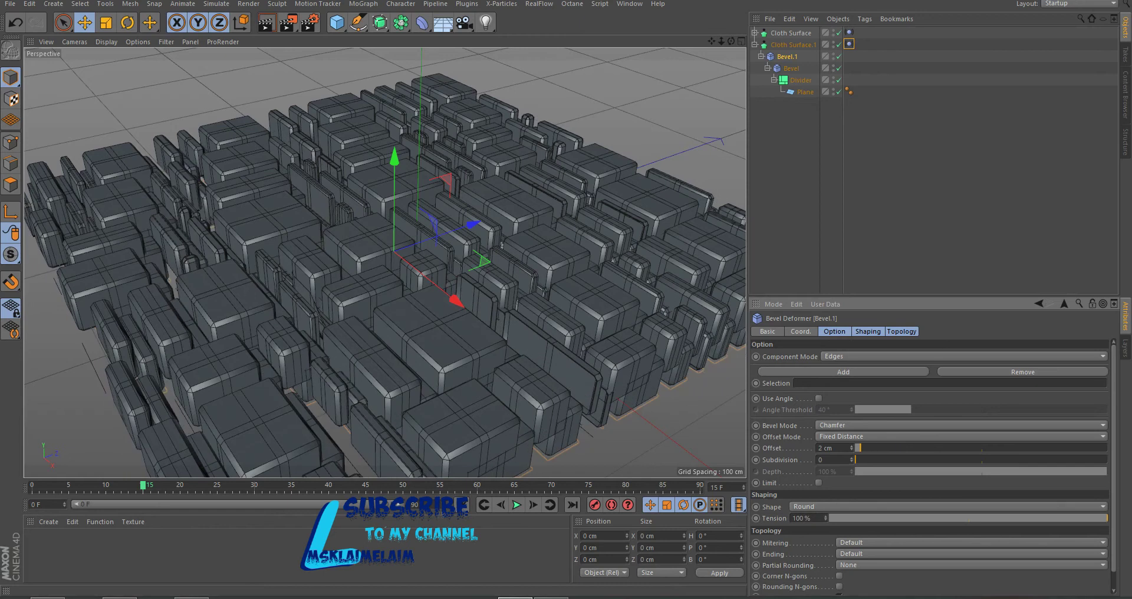
pyautogui.keyDown('alt'); pyautogui.moveTo(353, 248); pyautogui.dragTo(404, 271); pyautogui.keyUp('alt')
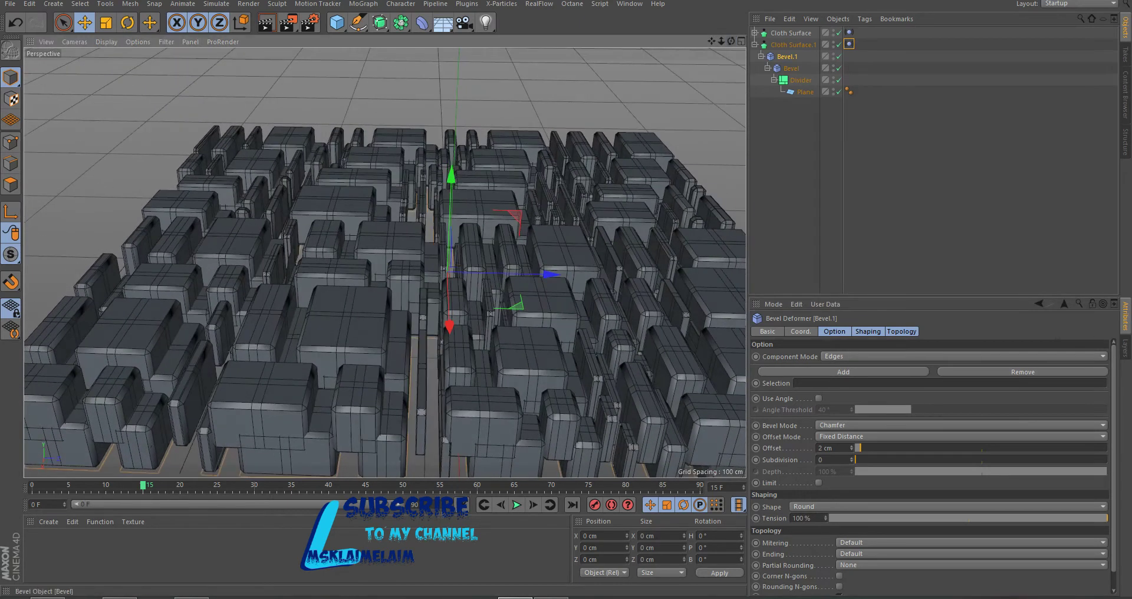
# - Set the copy's inner Bevel to Offset 1 cm and Depth 37%
pyautogui.click(792, 68)
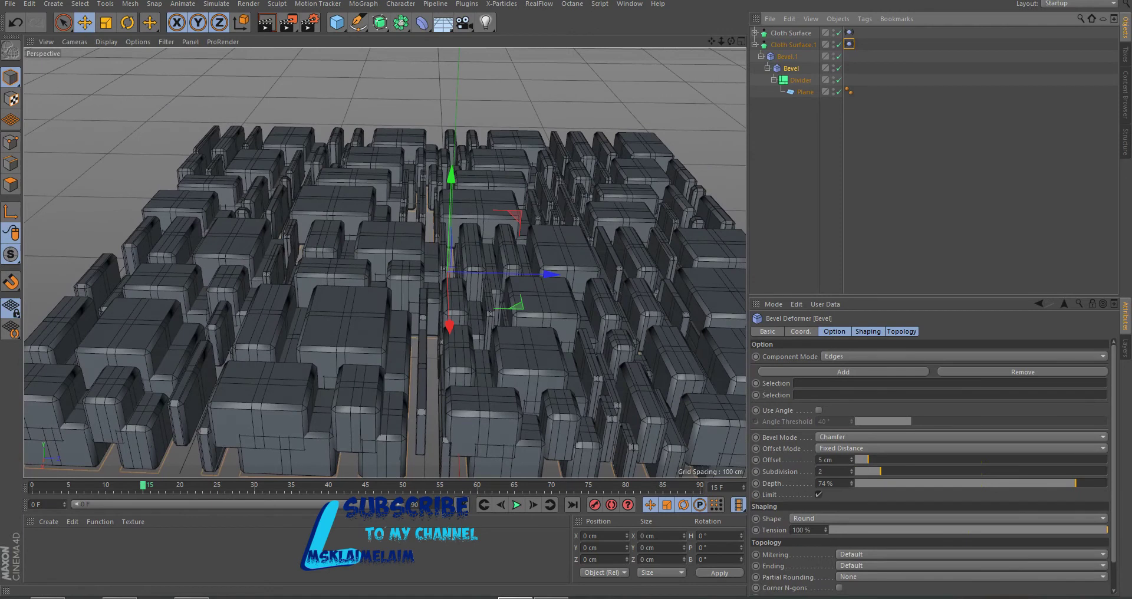
pyautogui.moveTo(869, 459); pyautogui.dragTo(855, 459)
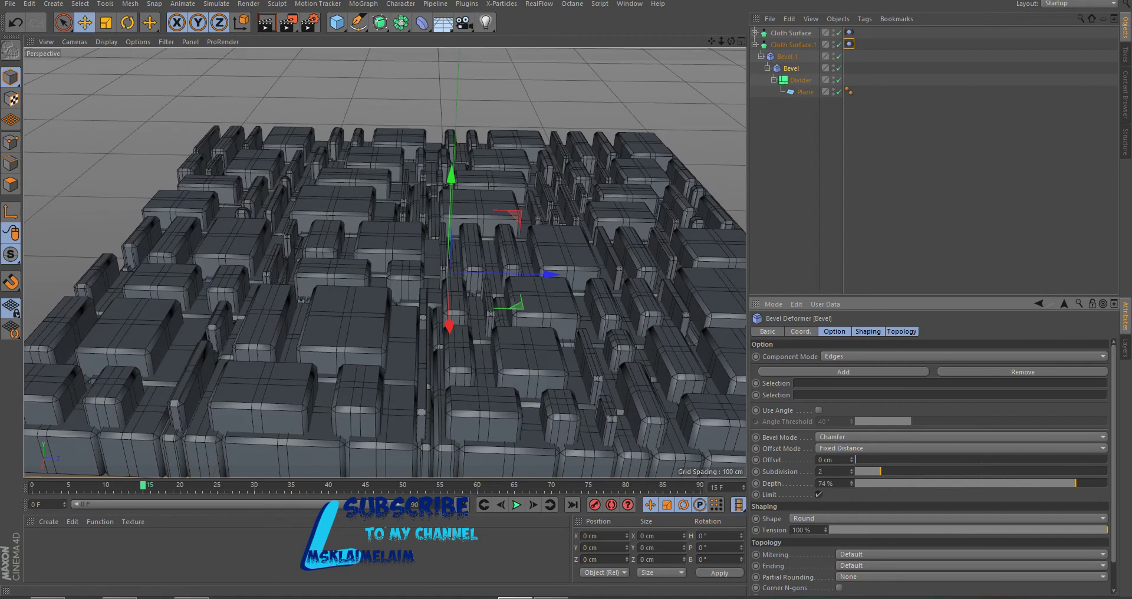
pyautogui.moveTo(855, 460); pyautogui.dragTo(857, 460)
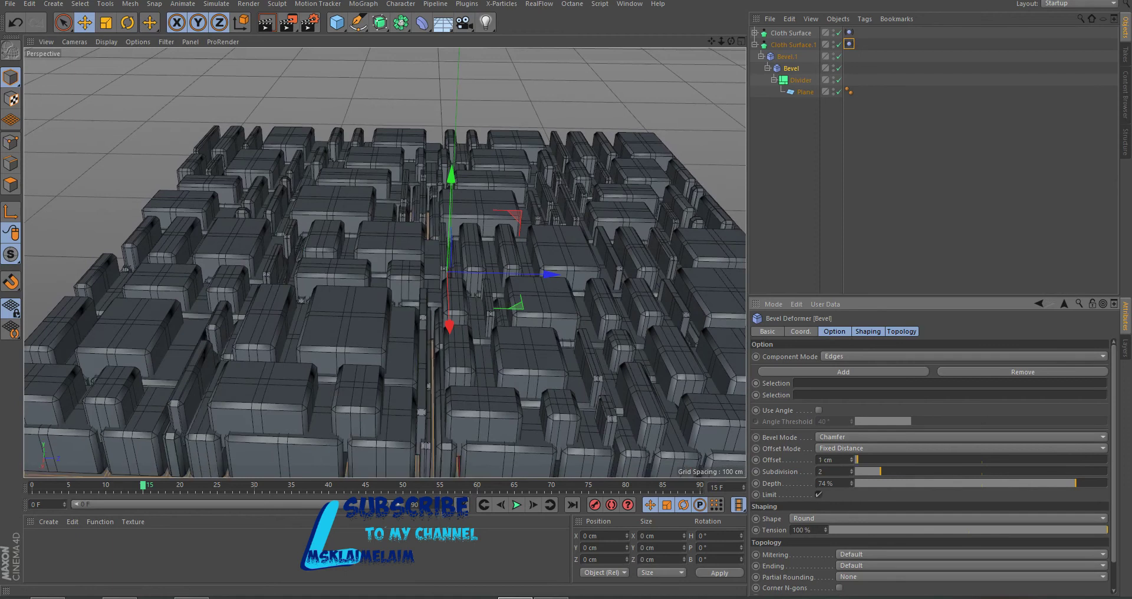
pyautogui.moveTo(1076, 483)
pyautogui.mouseDown()
pyautogui.moveTo(966, 483)
pyautogui.moveTo(1030, 483)
pyautogui.mouseUp()
# - Bend the Divider's Remapping X and Y curves upward with new midpoints, then replay from frame 0
pyautogui.click(800, 80)
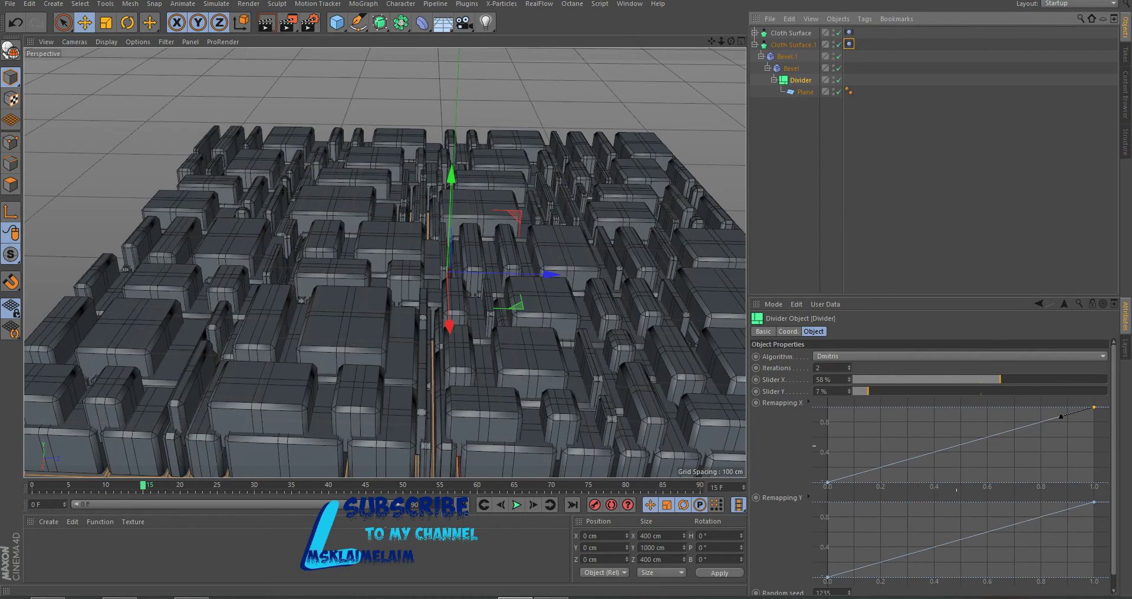
pyautogui.keyDown('ctrl'); pyautogui.click(957, 447); pyautogui.keyUp('ctrl')
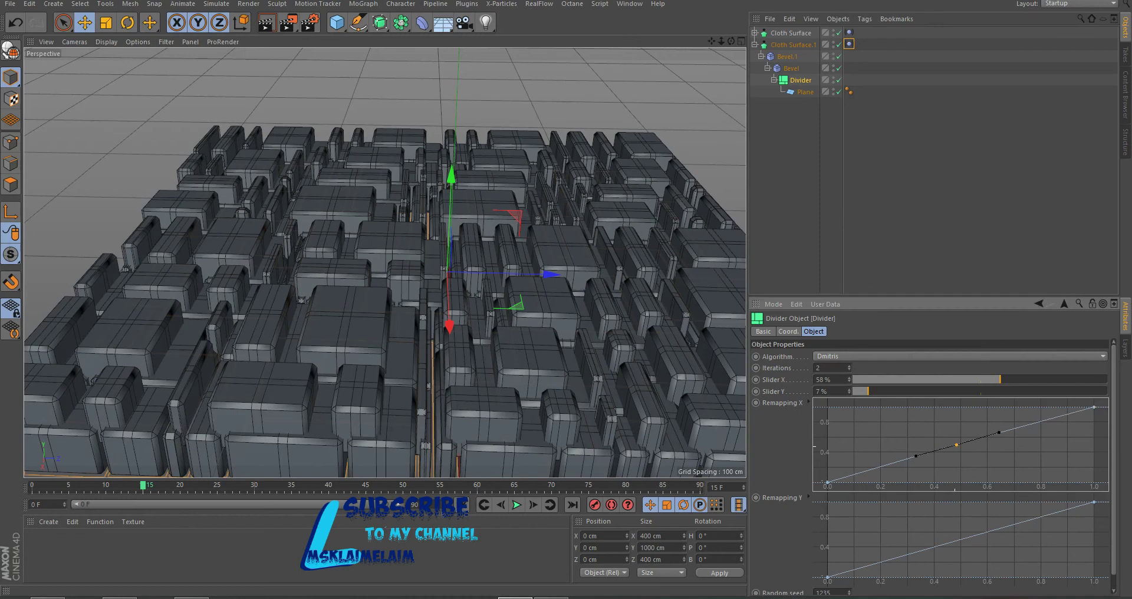
pyautogui.moveTo(956, 446); pyautogui.dragTo(953, 419)
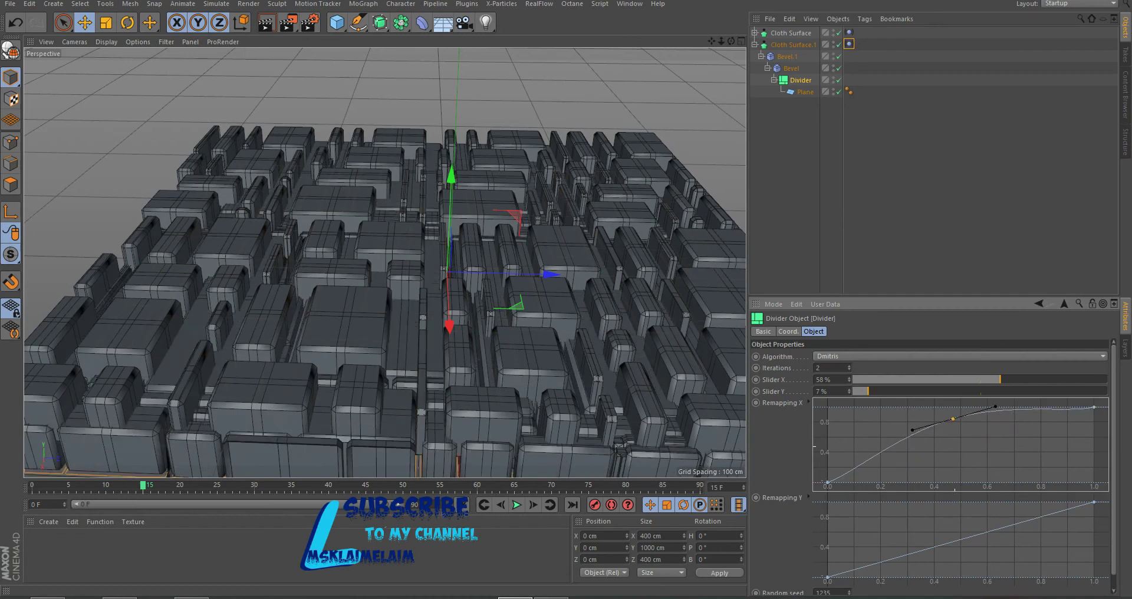
pyautogui.keyDown('ctrl'); pyautogui.click(973, 536); pyautogui.keyUp('ctrl')
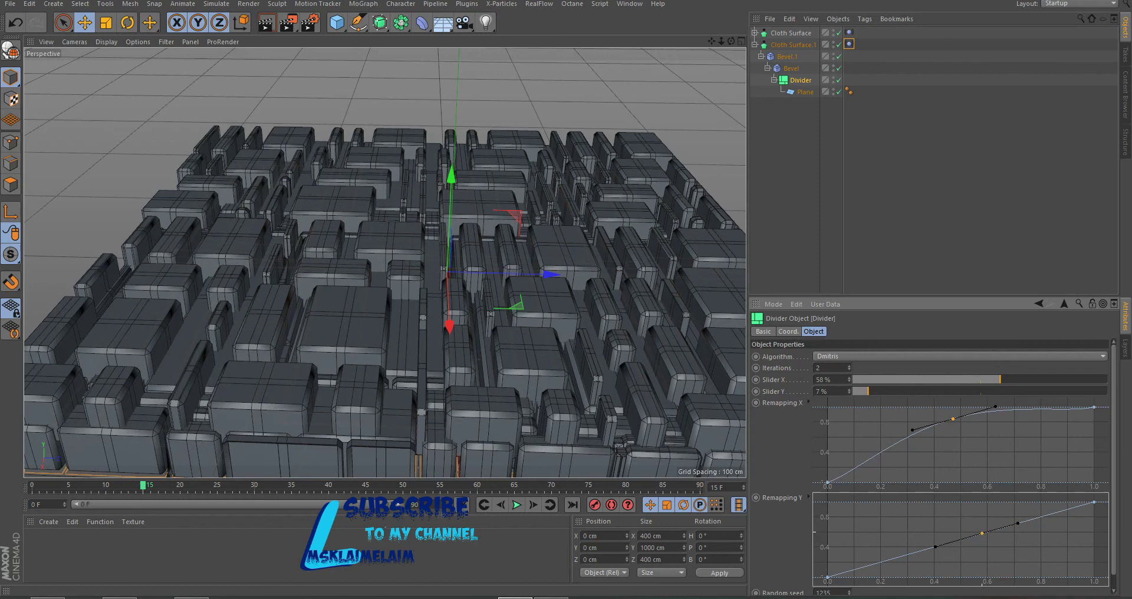
pyautogui.moveTo(974, 536); pyautogui.dragTo(976, 502)
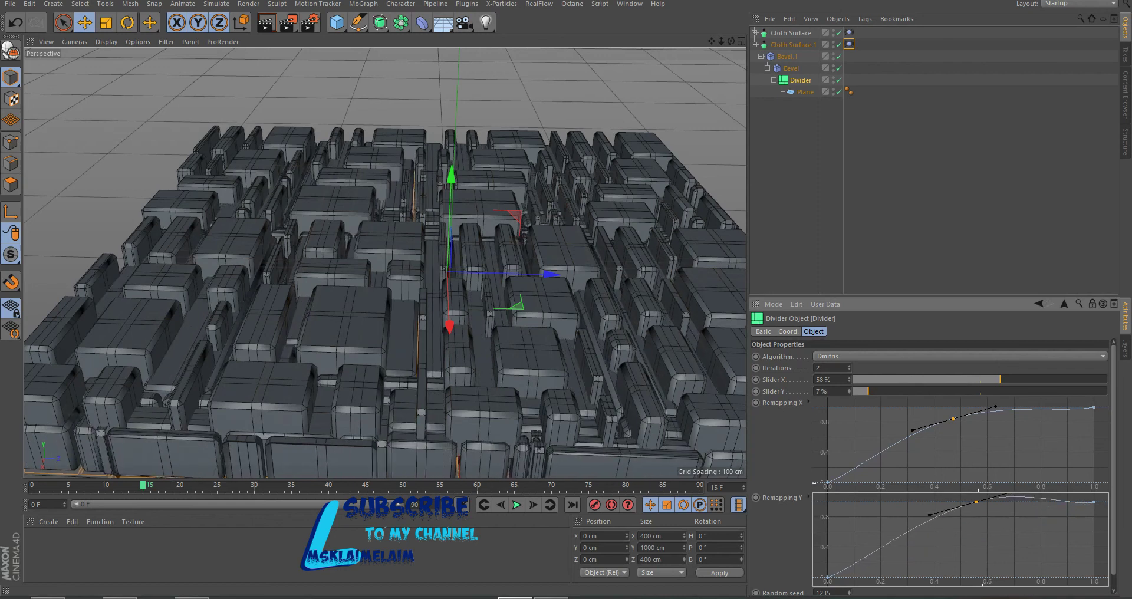
pyautogui.click(483, 504)
pyautogui.click(517, 505)
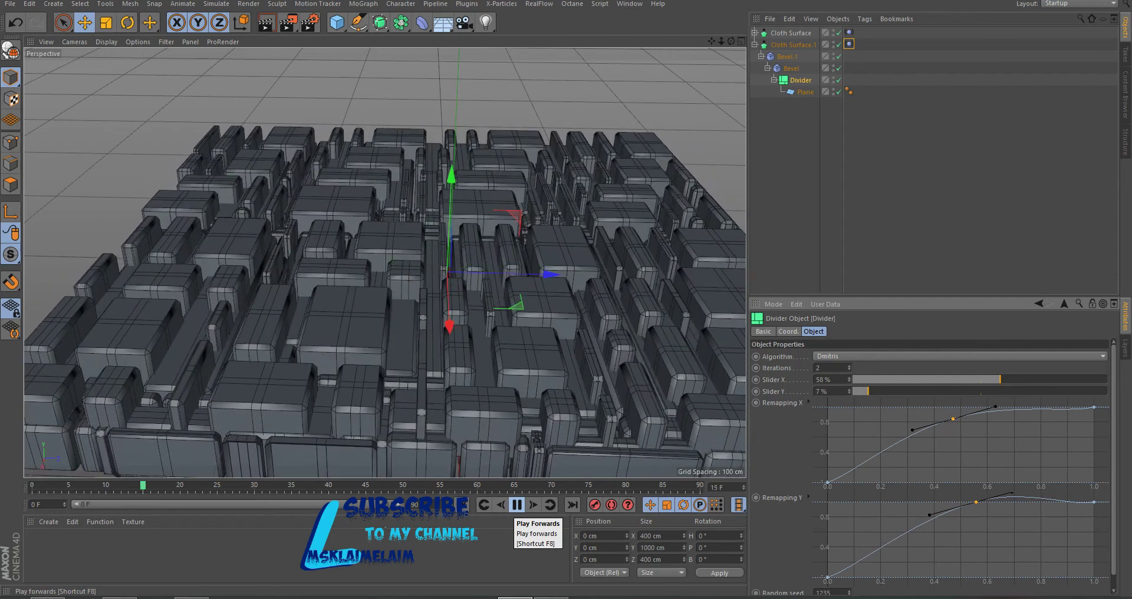
# - Stop playback, then create a new default material Mat and open it for editing
pyautogui.click(517, 505)
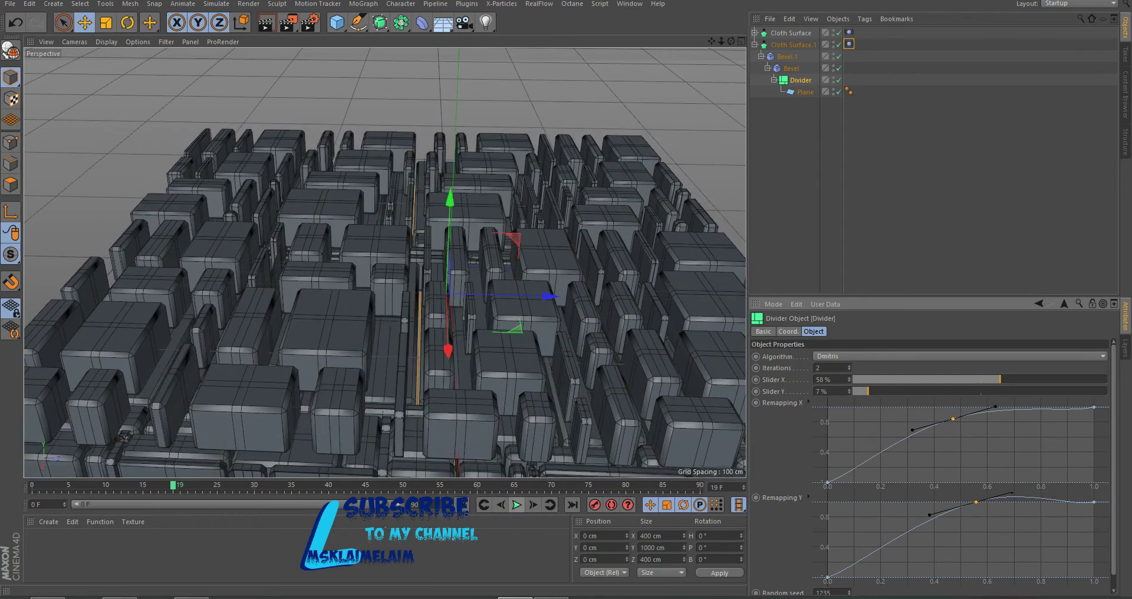
pyautogui.click(48, 522)
pyautogui.click(88, 421)
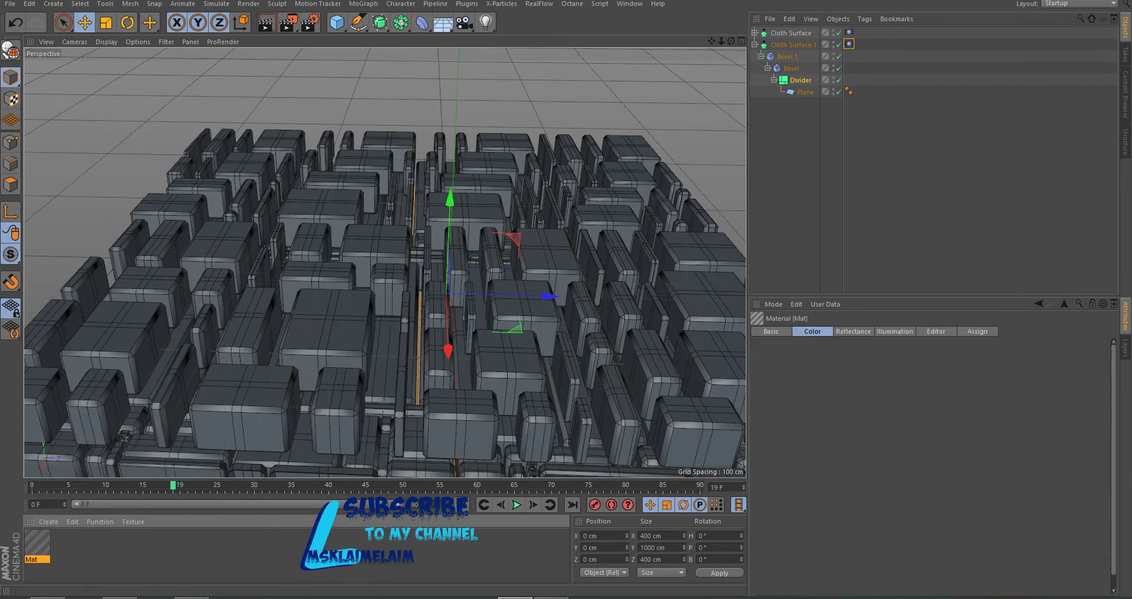
pyautogui.doubleClick(37, 543)
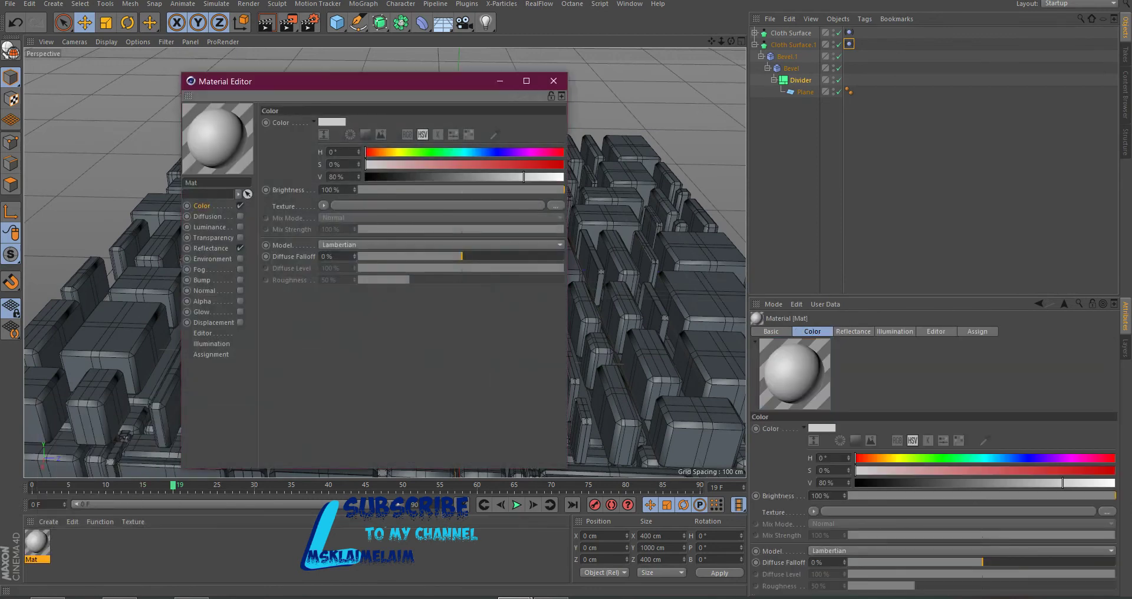
# - Give Mat's colour a 2D - V Gradient shader using the Sky 1 preset
pyautogui.click(324, 205)
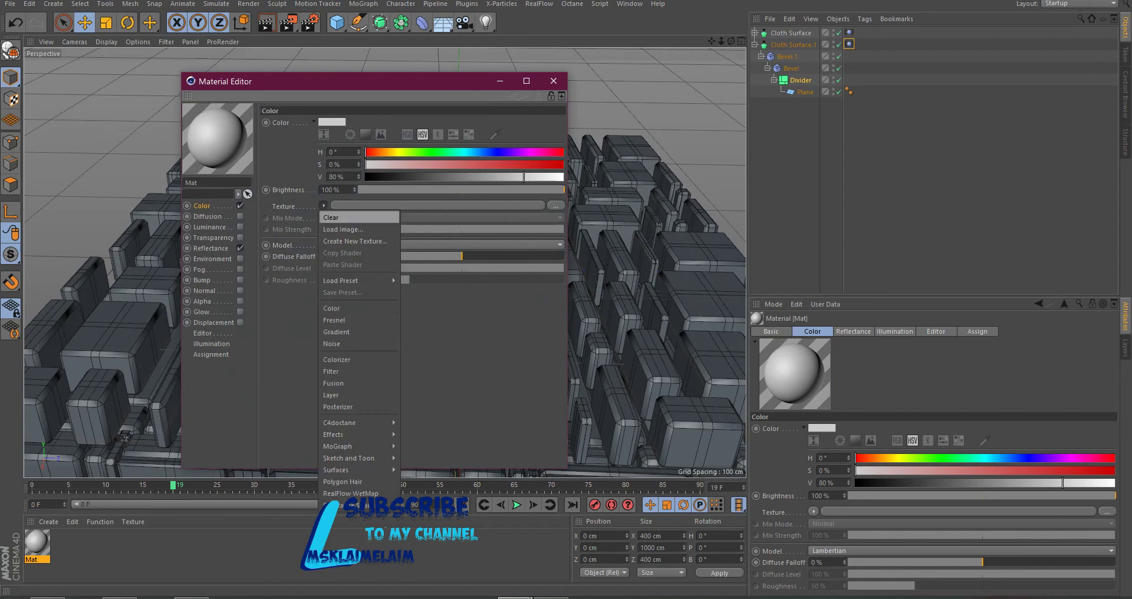
pyautogui.click(342, 332)
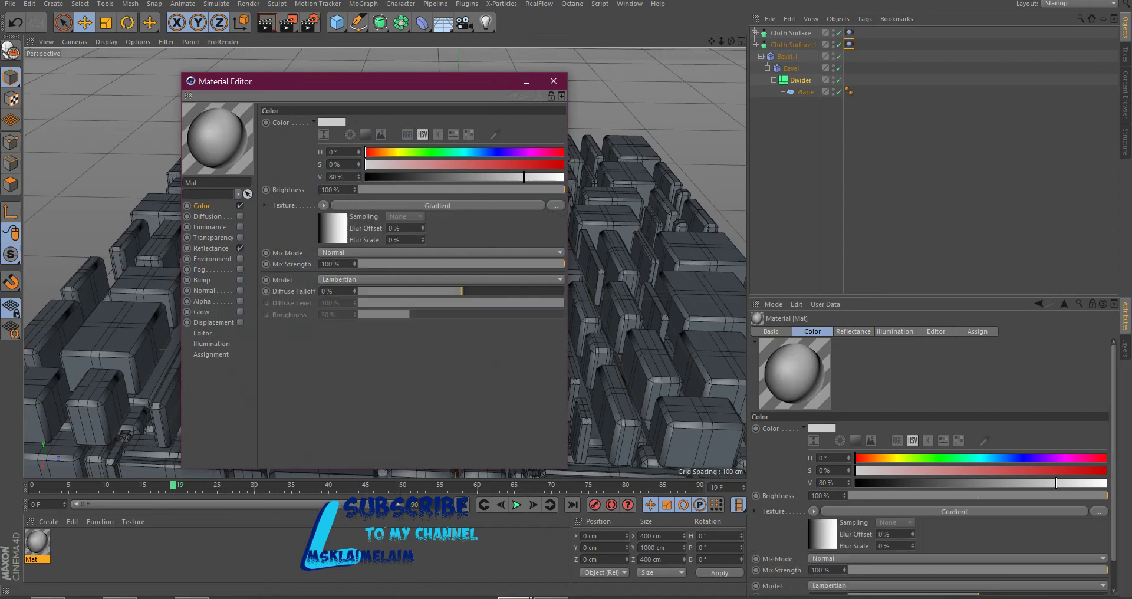
pyautogui.click(437, 205)
pyautogui.click(437, 223)
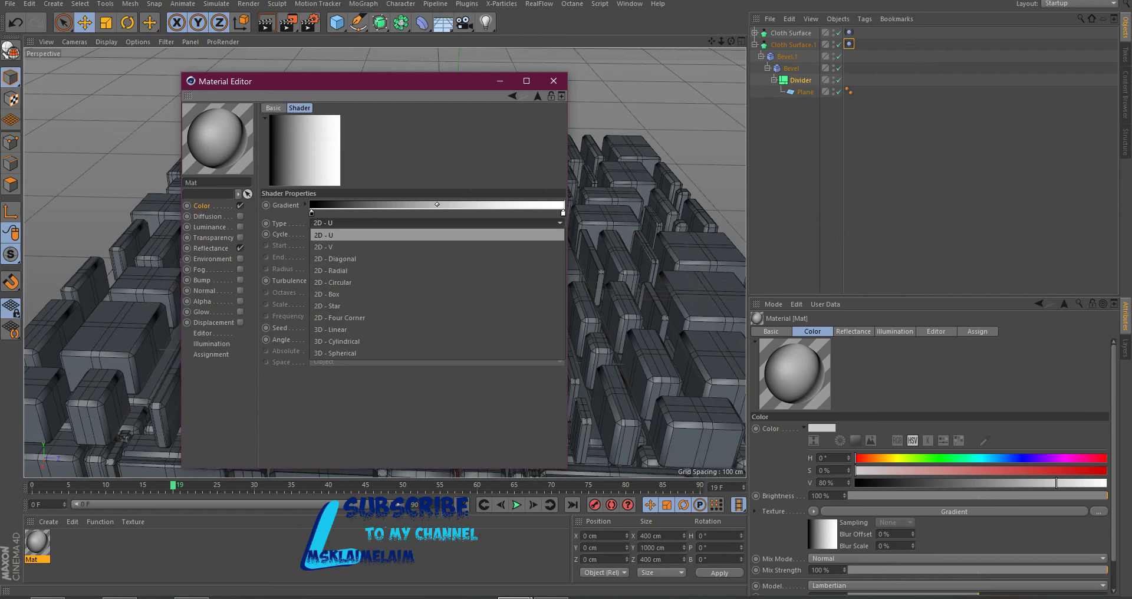
pyautogui.click(323, 246)
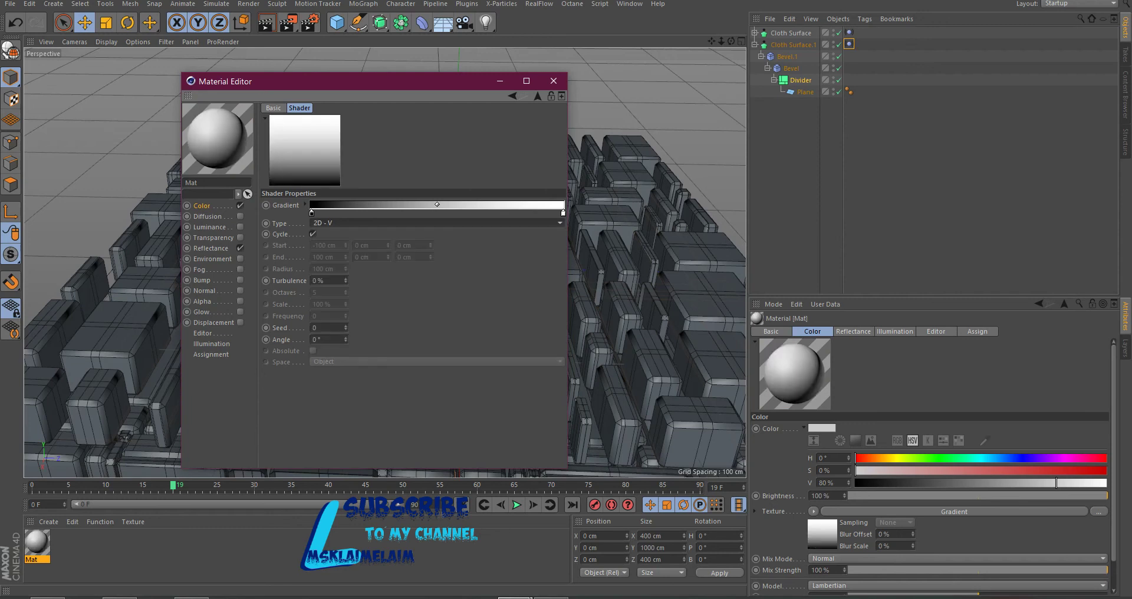
pyautogui.click(305, 205)
pyautogui.click(348, 325)
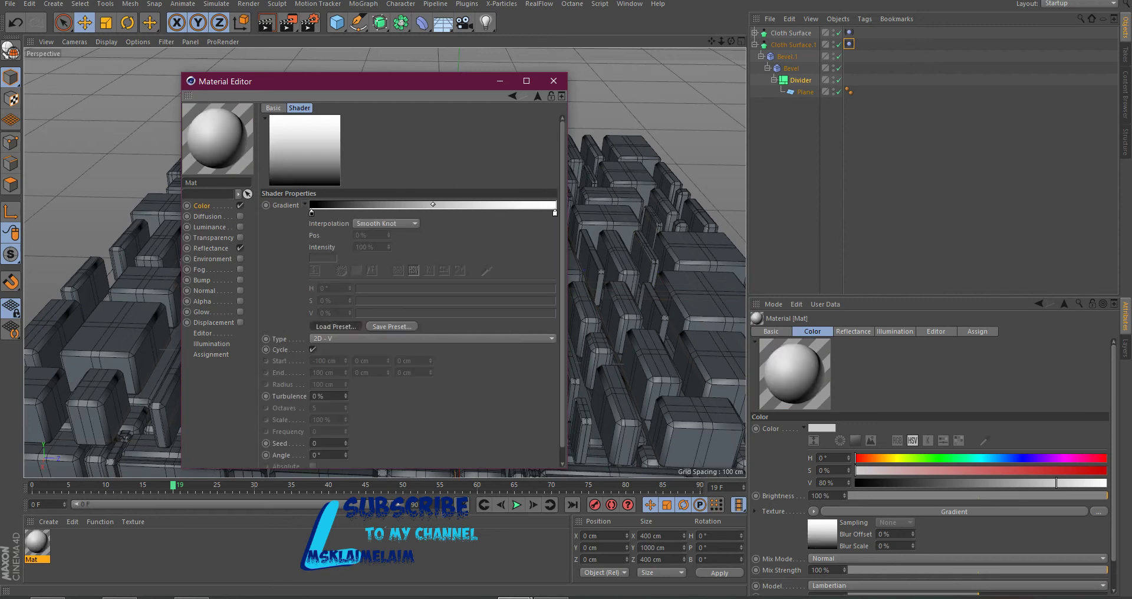
pyautogui.scroll(-4, 342, 330)
pyautogui.scroll(-4, 342, 330)
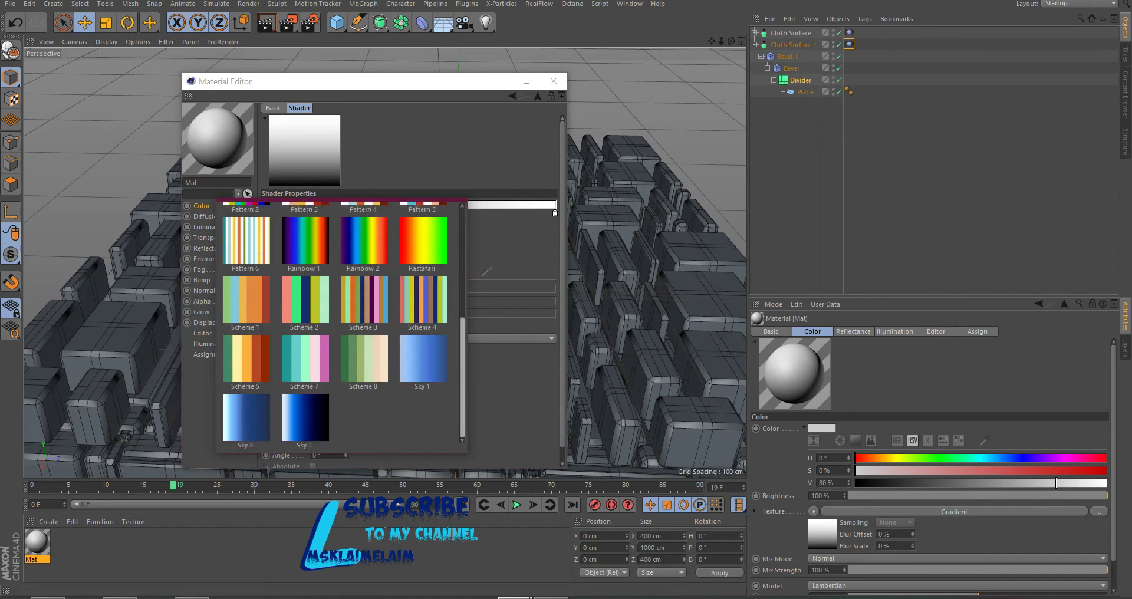
pyautogui.click(423, 358)
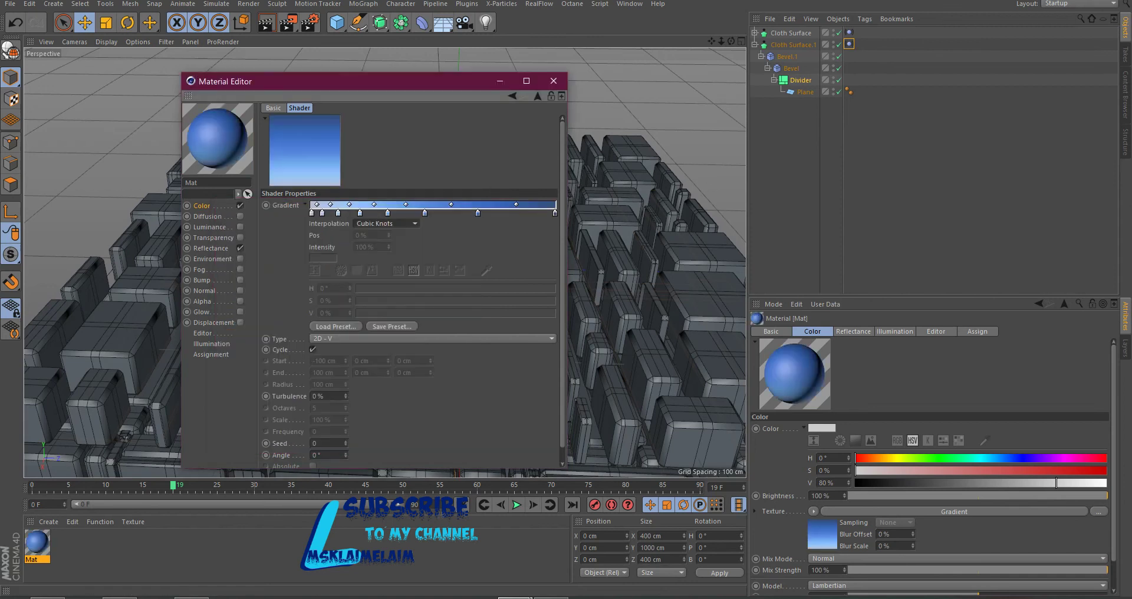
# - Replace Mat's default specular with a Beckmann reflection layer at 39% brightness
pyautogui.click(211, 249)
pyautogui.click(314, 147)
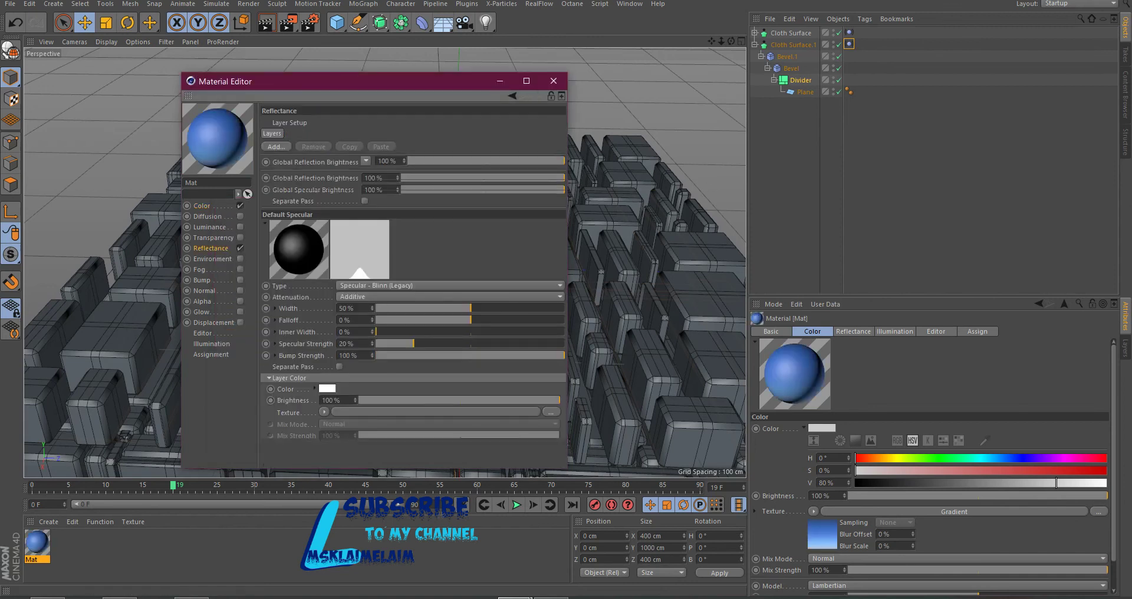
pyautogui.click(276, 147)
pyautogui.click(313, 149)
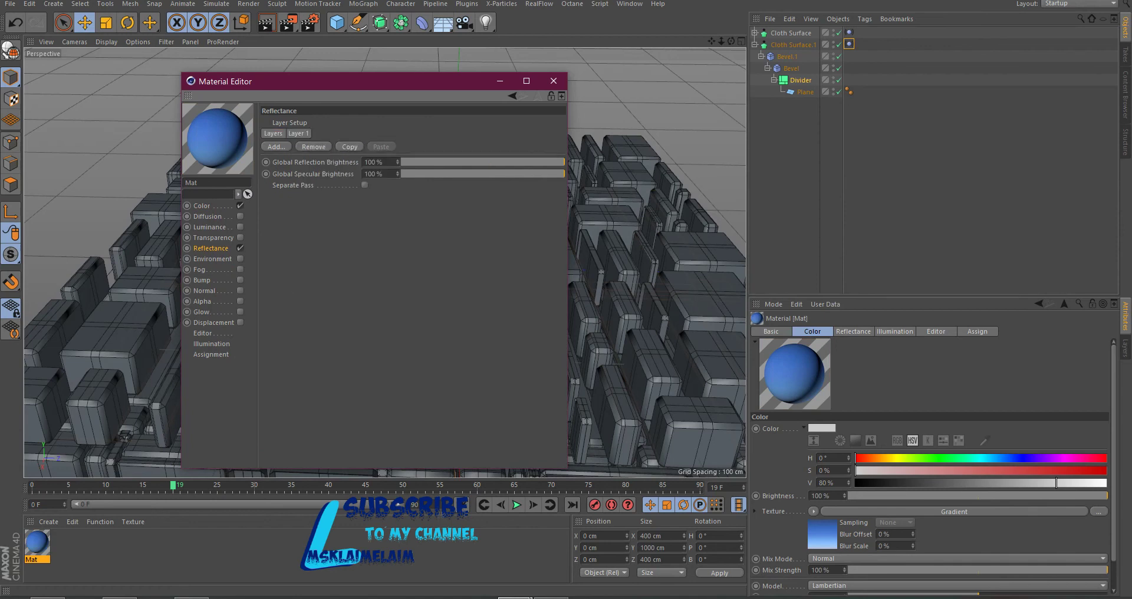
pyautogui.moveTo(559, 378); pyautogui.dragTo(438, 377)
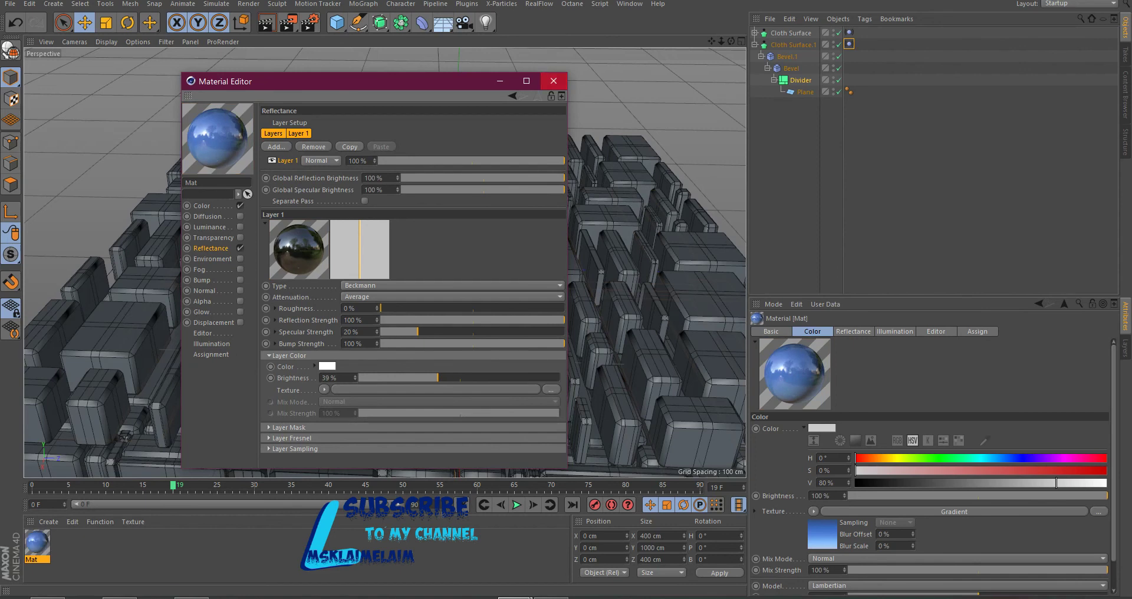
pyautogui.click(553, 80)
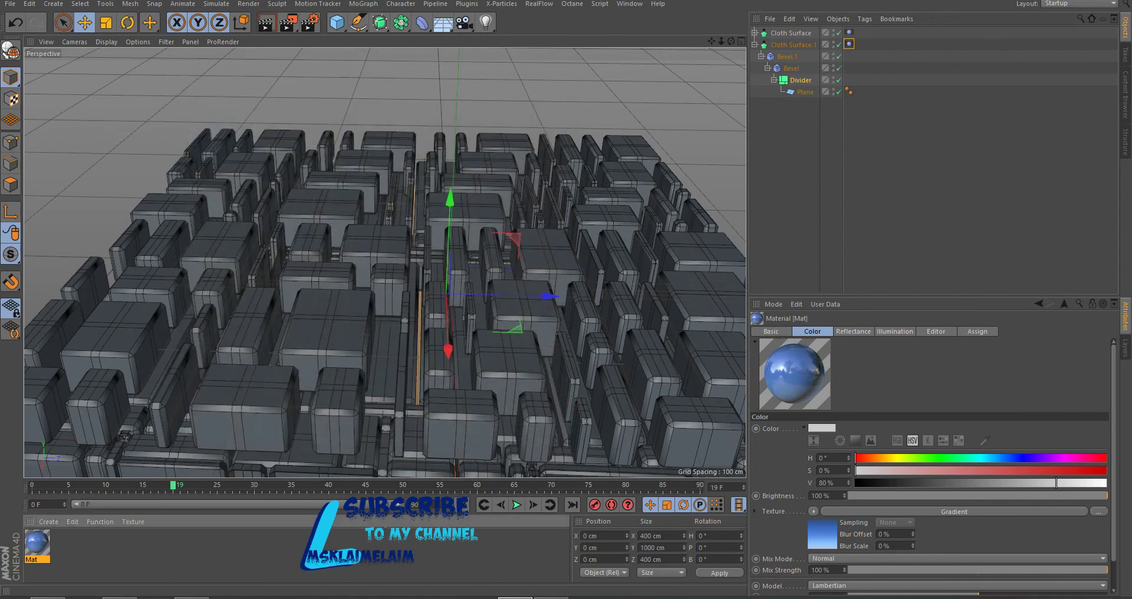
# - Apply Mat to Cloth Surface and create a second material, Mat.1
pyautogui.moveTo(849, 44); pyautogui.dragTo(852, 33)
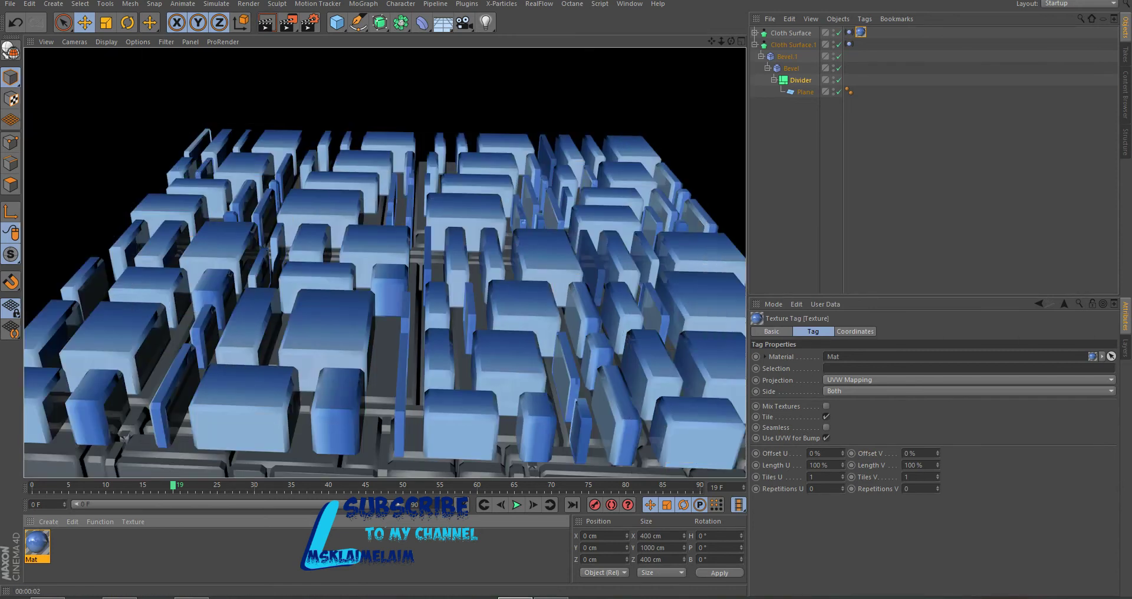
pyautogui.doubleClick(94, 546)
pyautogui.doubleClick(66, 544)
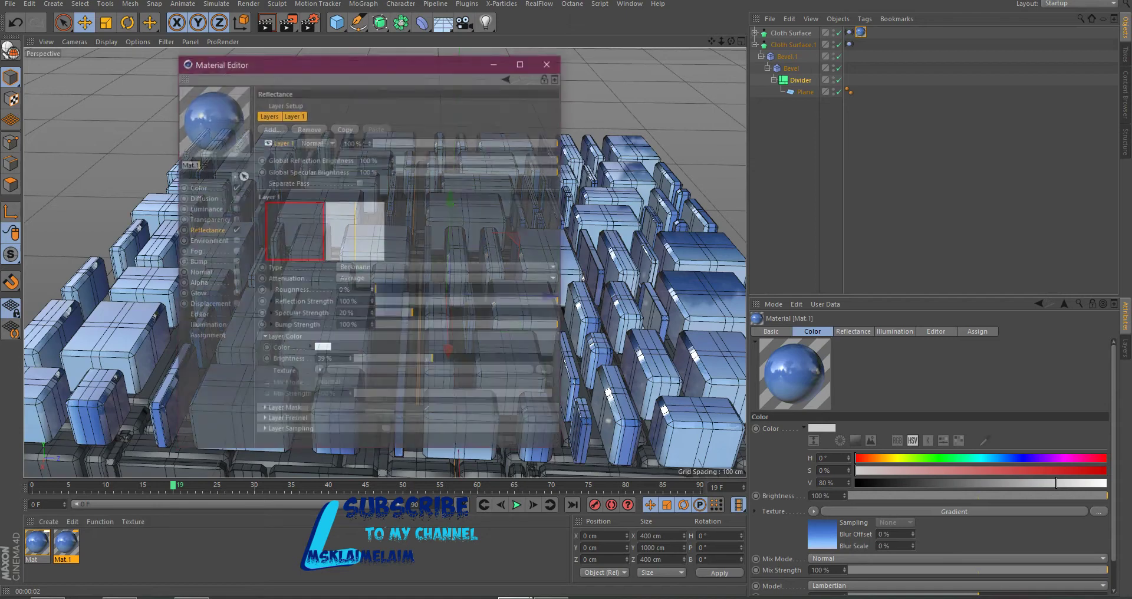
# - Load a dark white-blue-black preset into Mat.1's colour gradient
pyautogui.click(197, 188)
pyautogui.click(434, 185)
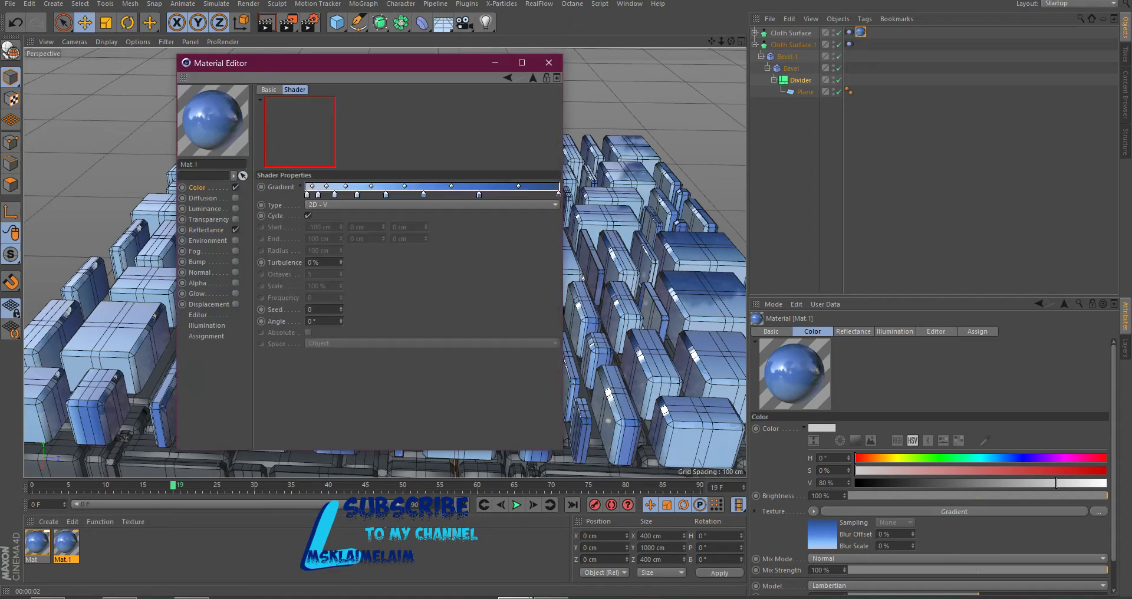
pyautogui.click(299, 187)
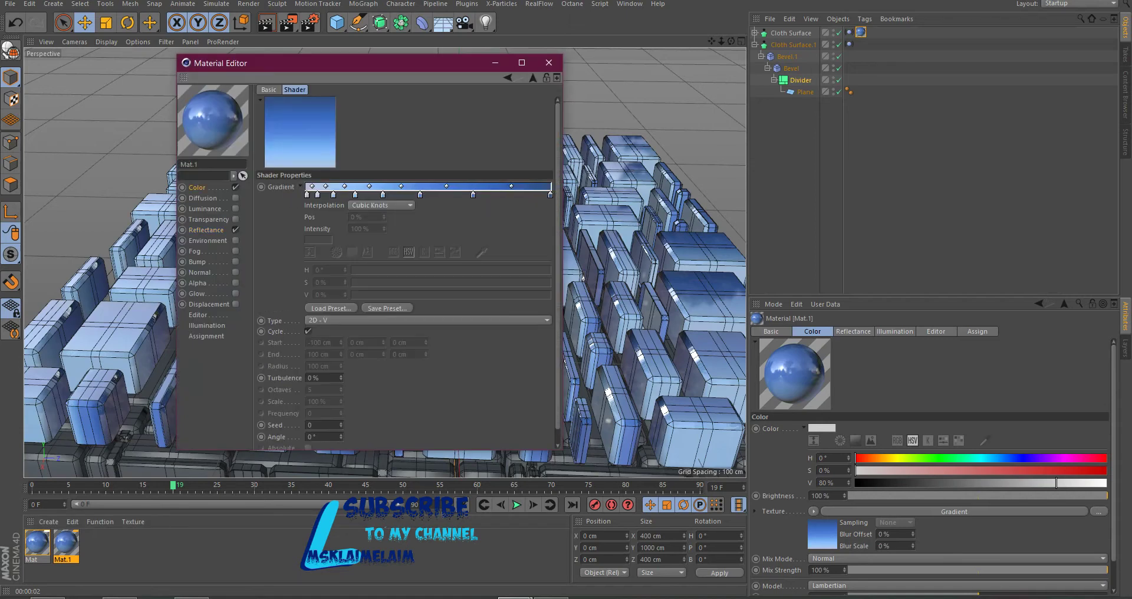
pyautogui.click(331, 308)
pyautogui.scroll(-2, 337, 313)
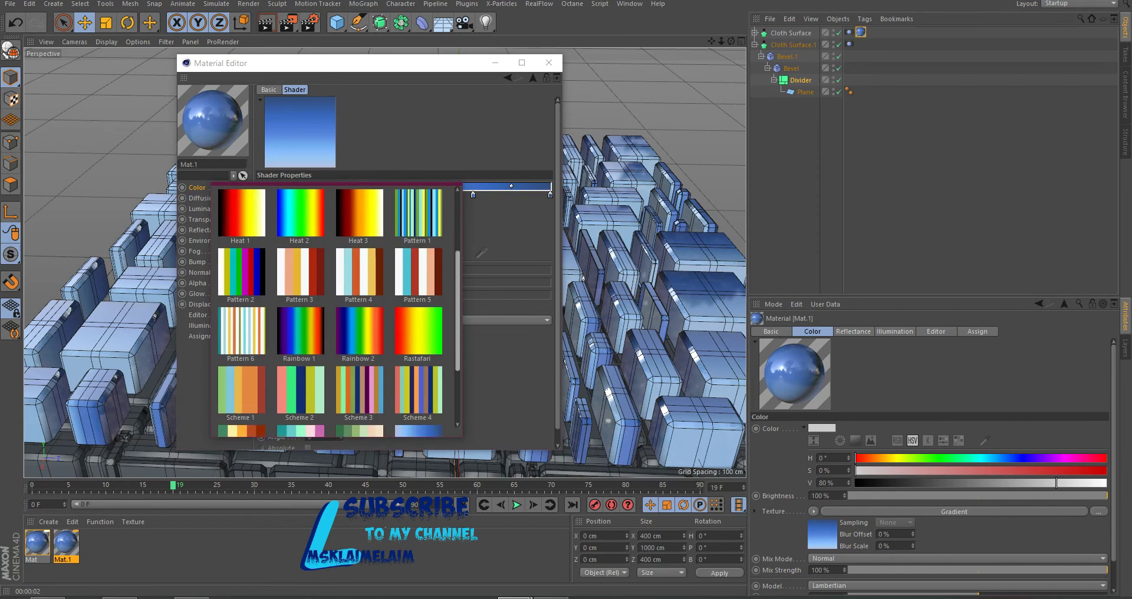
pyautogui.scroll(-2, 336, 312)
pyautogui.click(240, 399)
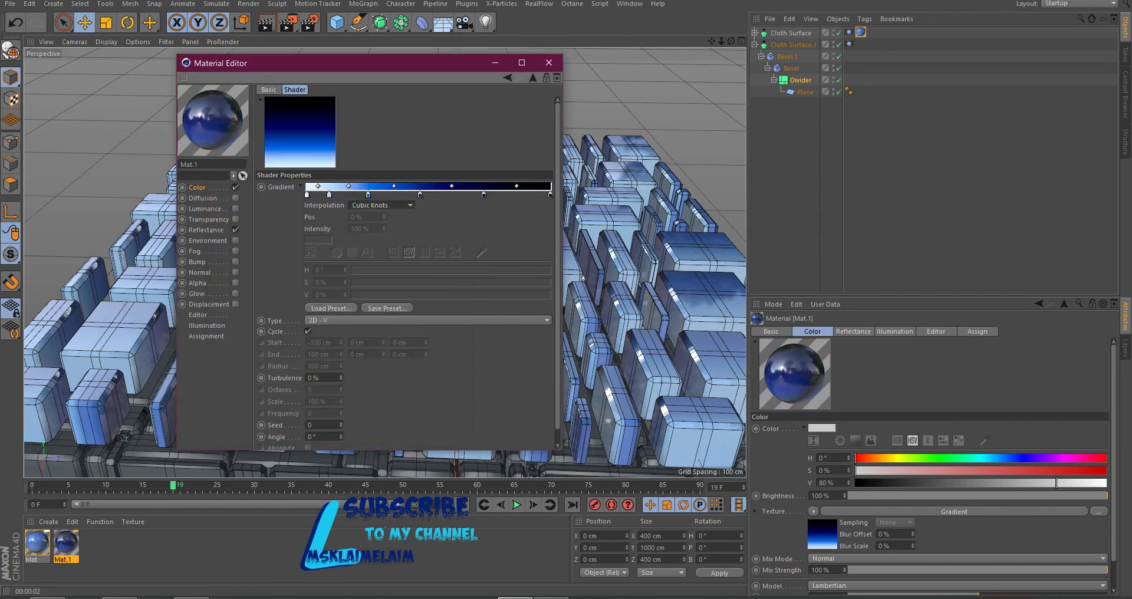
# - Lower Mat.1's reflection layer brightness to 9%
pyautogui.click(206, 230)
pyautogui.moveTo(433, 359); pyautogui.dragTo(372, 359)
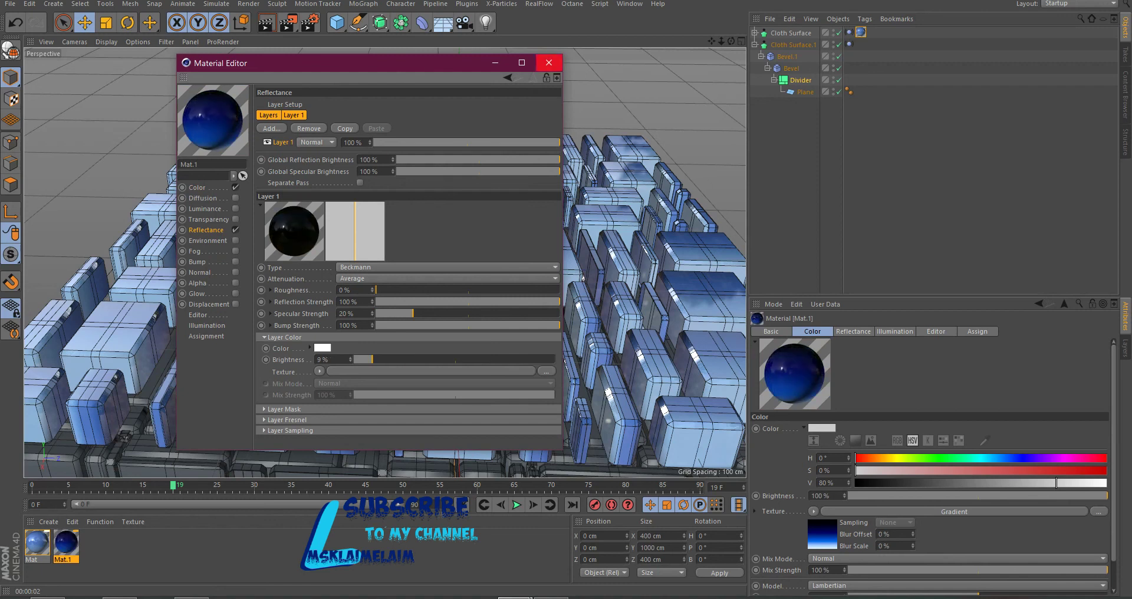
pyautogui.click(549, 63)
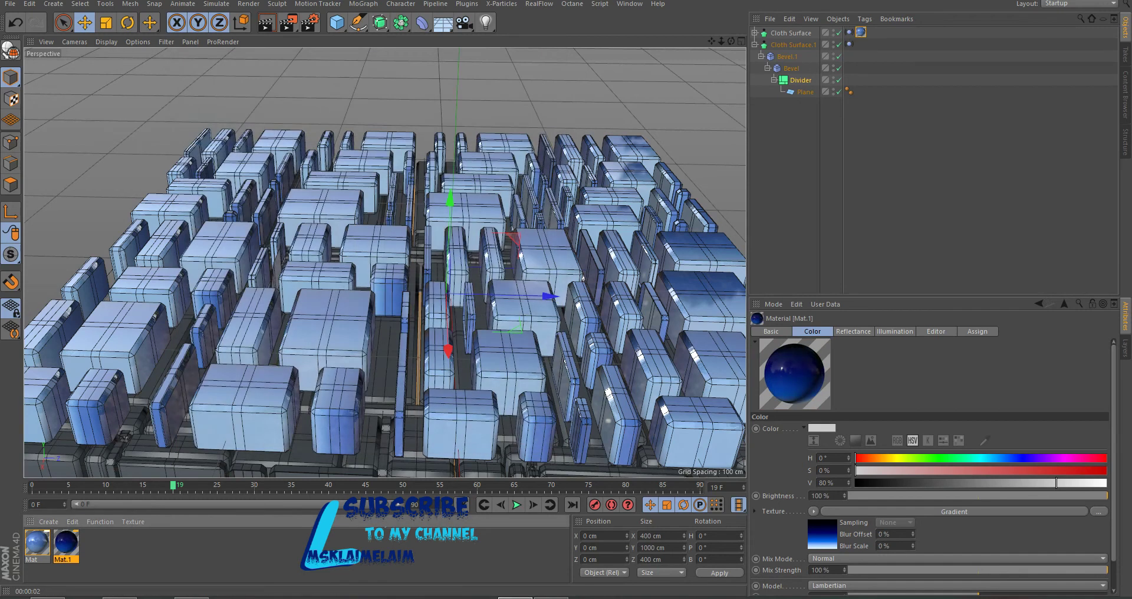
# - Apply Mat.1 to Cloth Surface.1, preview the animation from frame 0, and collapse its hierarchy
pyautogui.moveTo(66, 542); pyautogui.dragTo(791, 45)
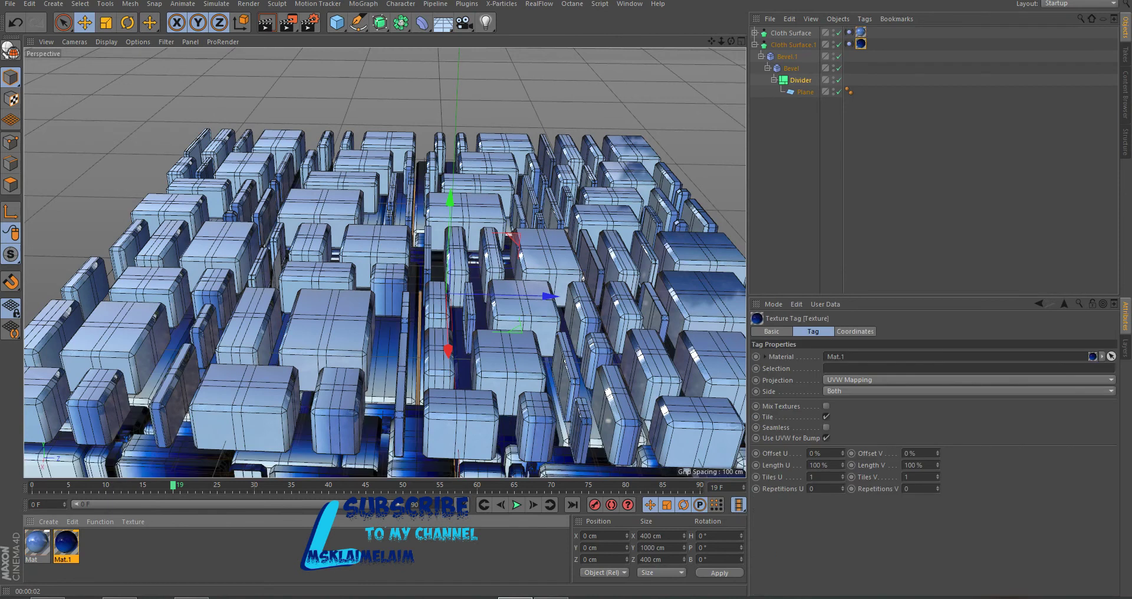
pyautogui.click(484, 505)
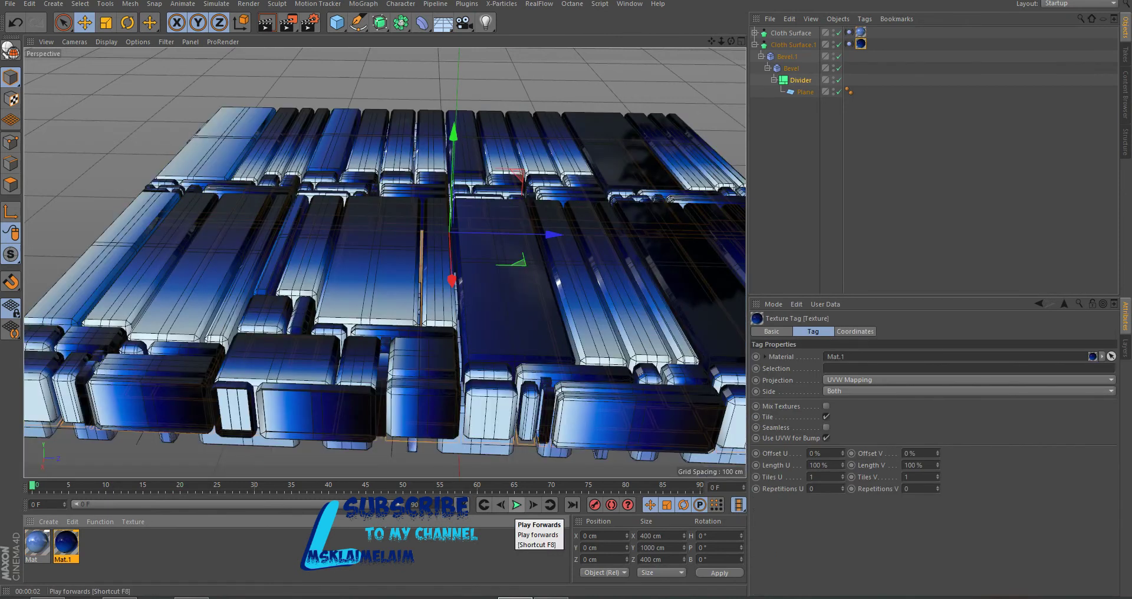
pyautogui.click(517, 505)
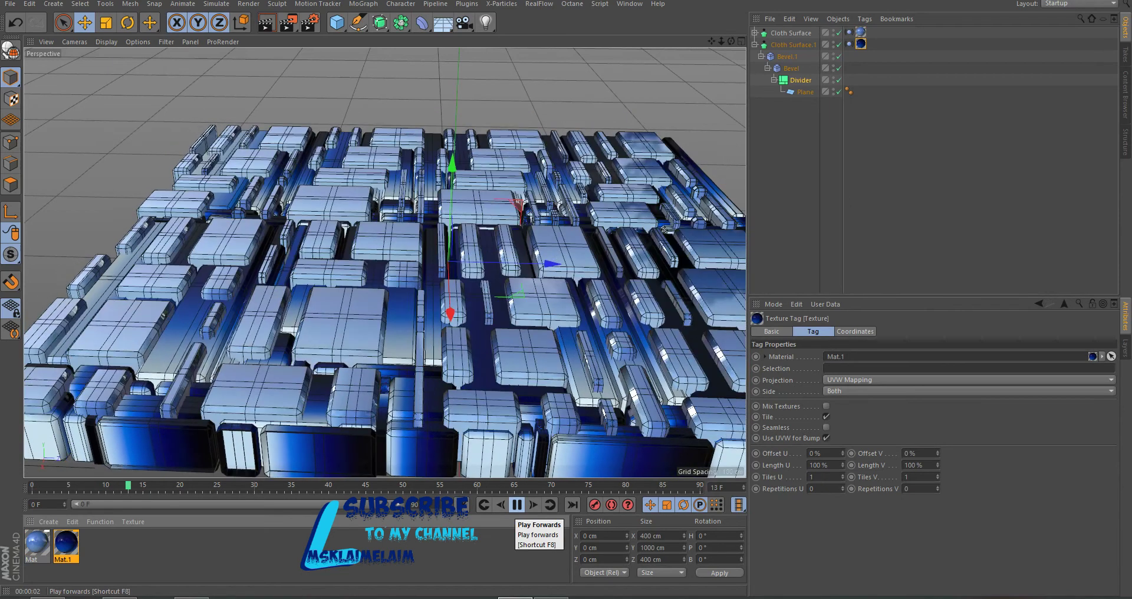
pyautogui.click(517, 504)
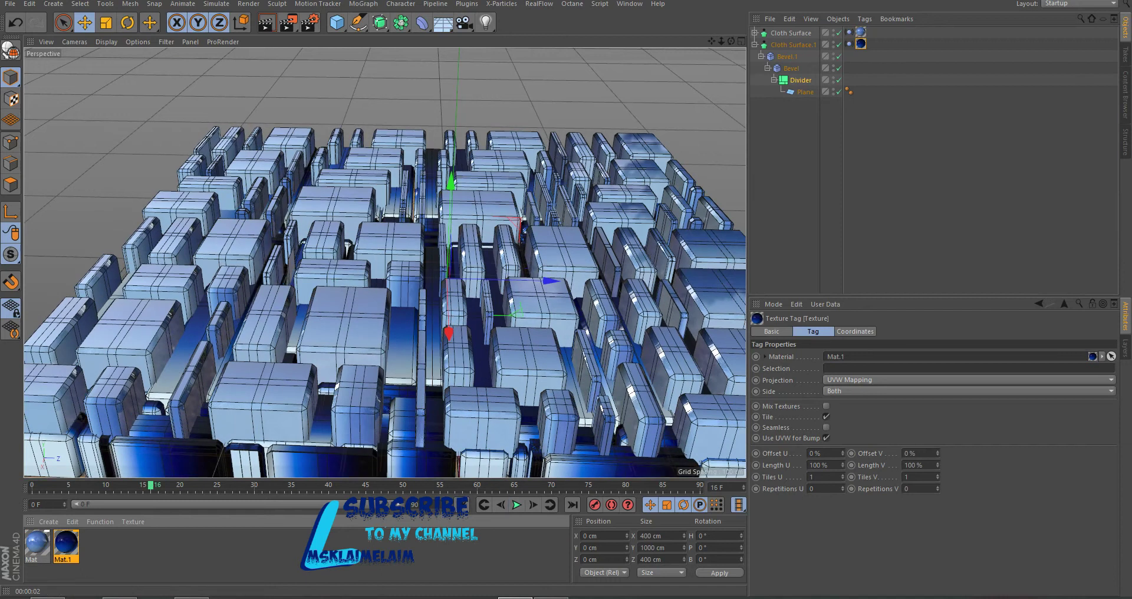
pyautogui.click(755, 45)
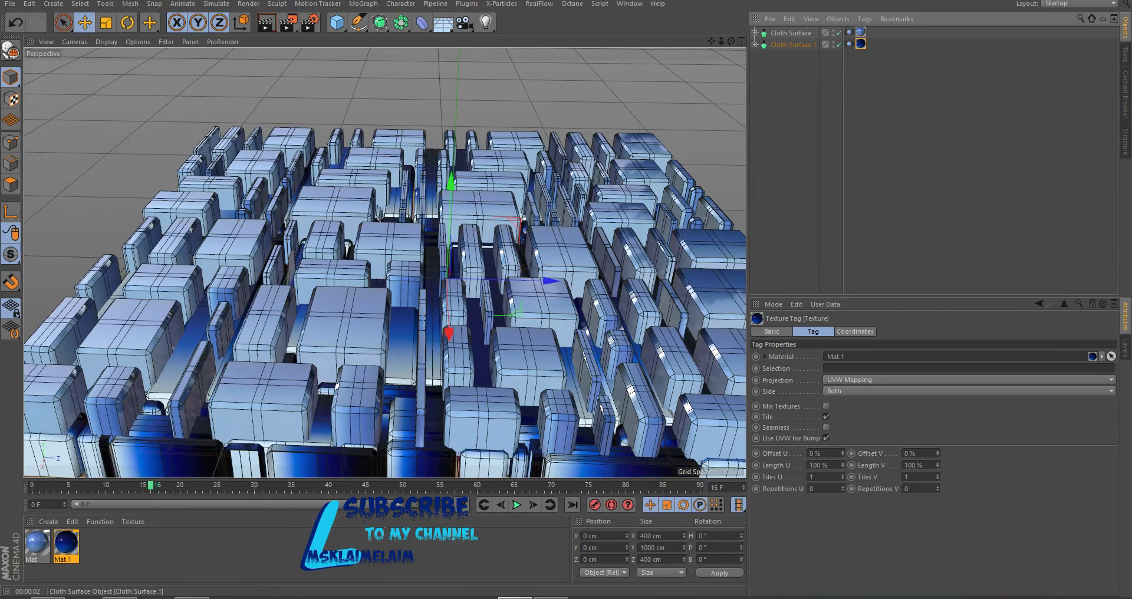
# - Undo a stray Divider paste, then copy Cloth Surface as Cloth Surface.2 and duplicate the material as Mat.2
pyautogui.hotkey('ctrl', 'v')
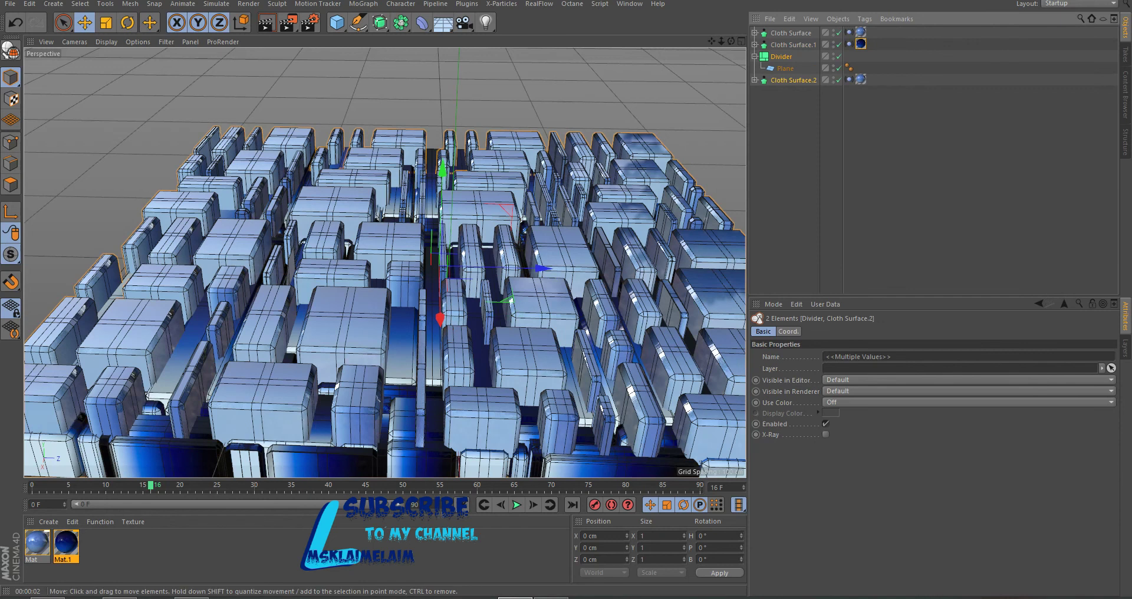
pyautogui.hotkey('ctrl', 'z')
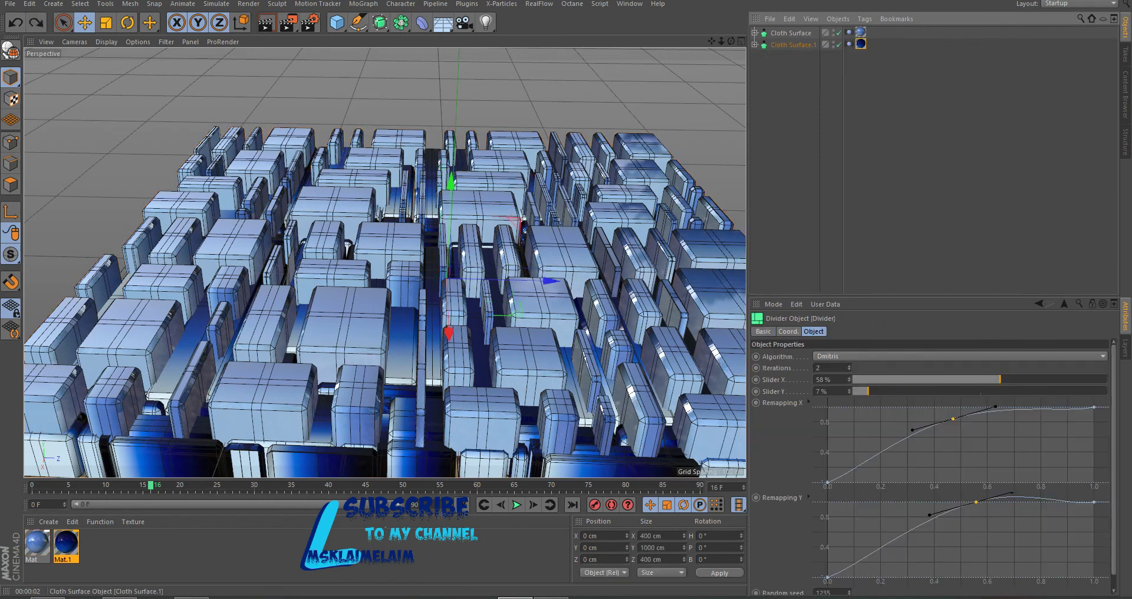
pyautogui.click(793, 45)
pyautogui.click(791, 33)
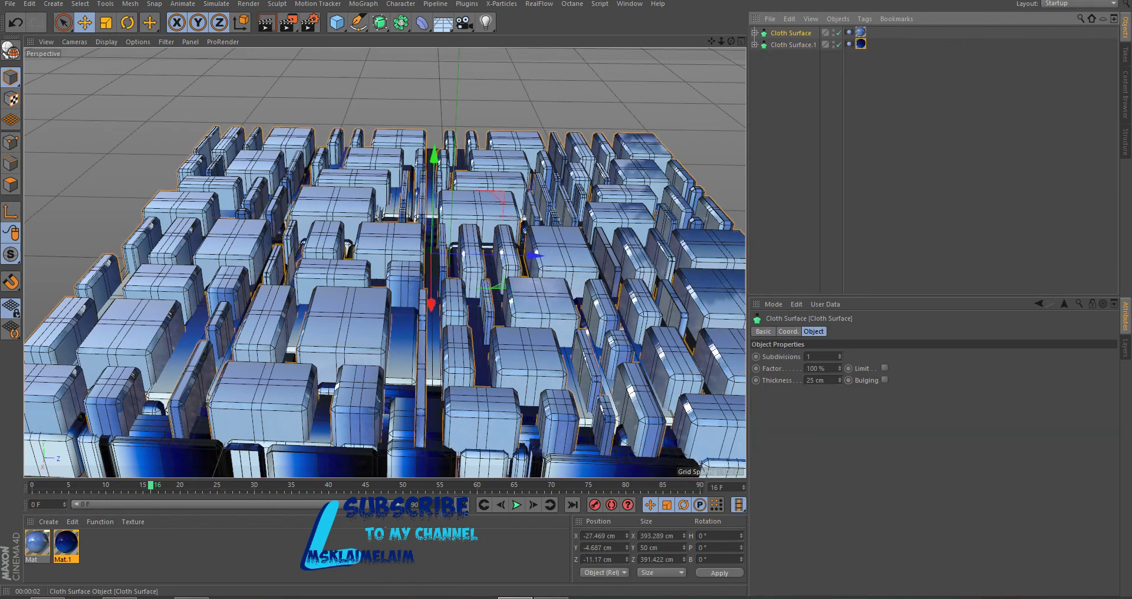
pyautogui.hotkey('ctrl', 'v')
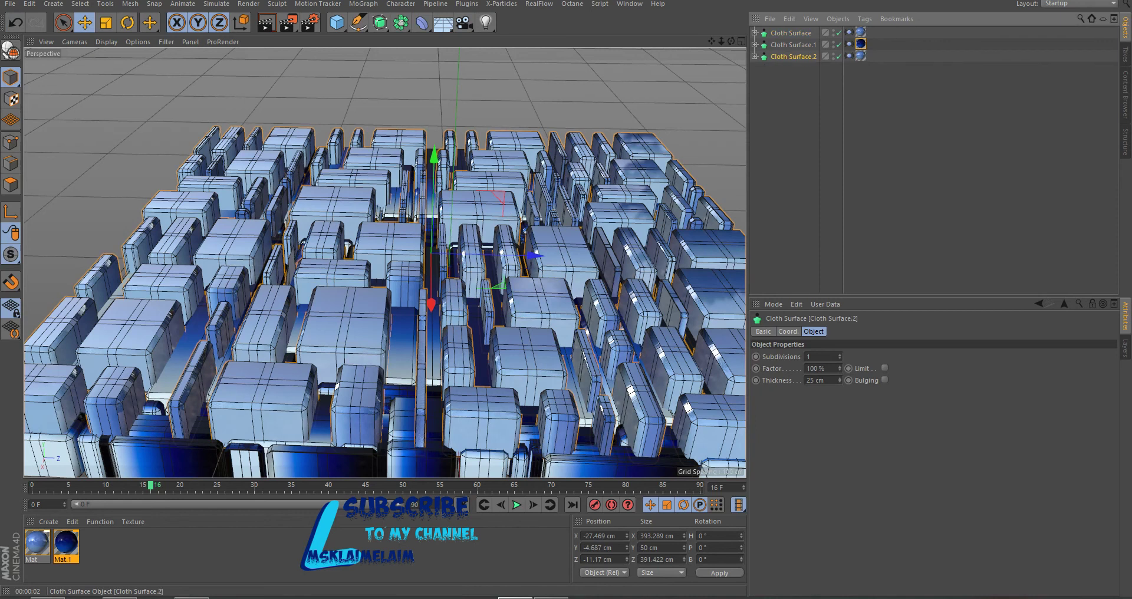
pyautogui.hotkey('ctrl', 'n')
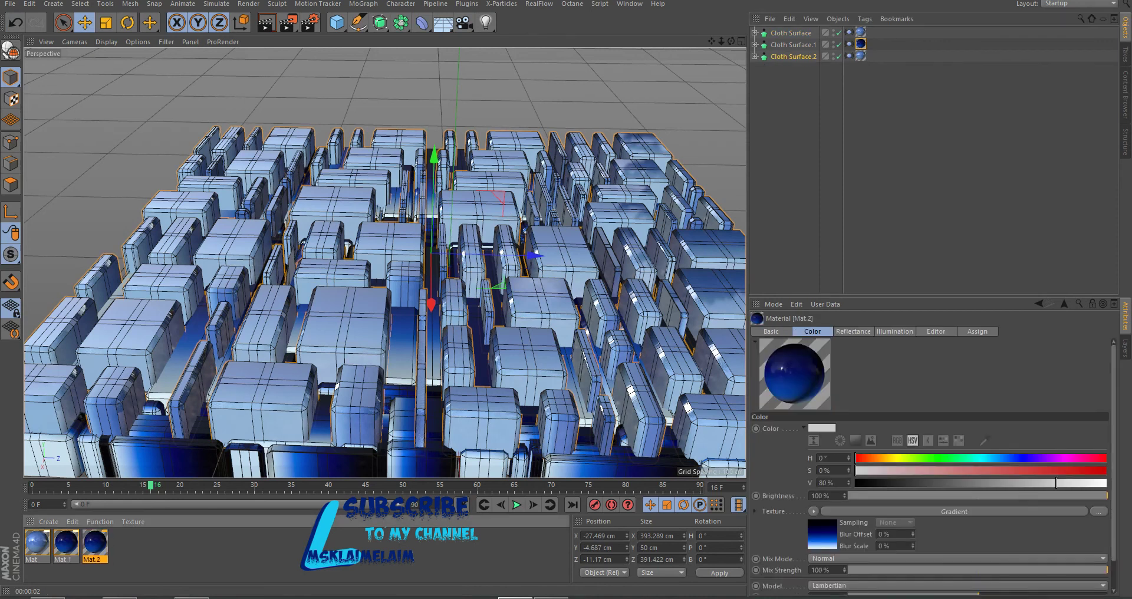
# - Switch Mat.2's colour gradient to the lighter white-to-blue Sky preset
pyautogui.doubleClick(95, 543)
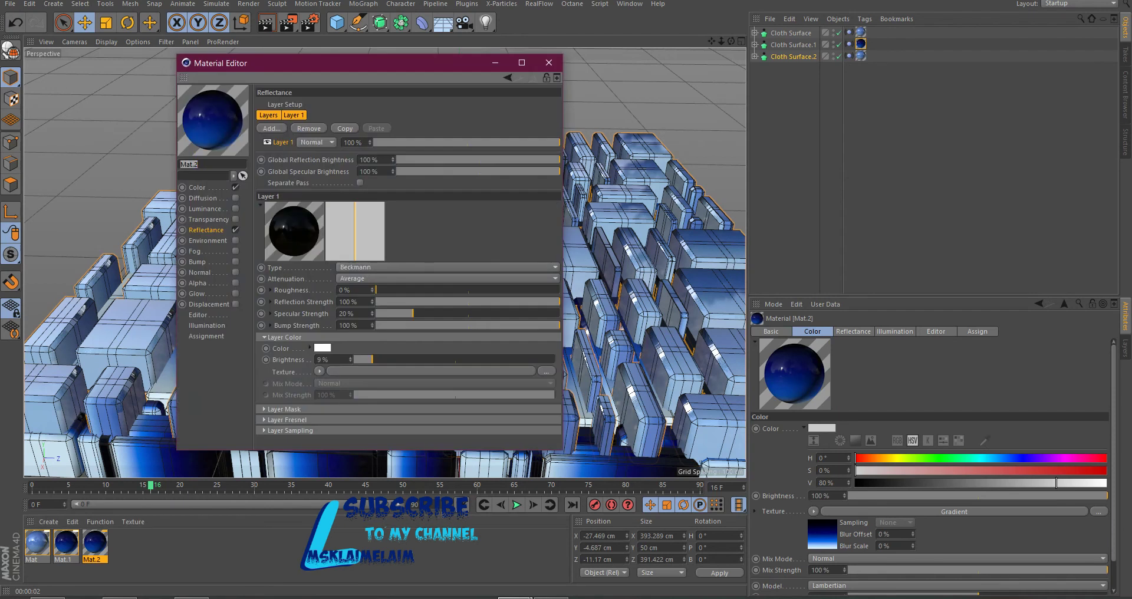
pyautogui.click(433, 187)
pyautogui.click(300, 186)
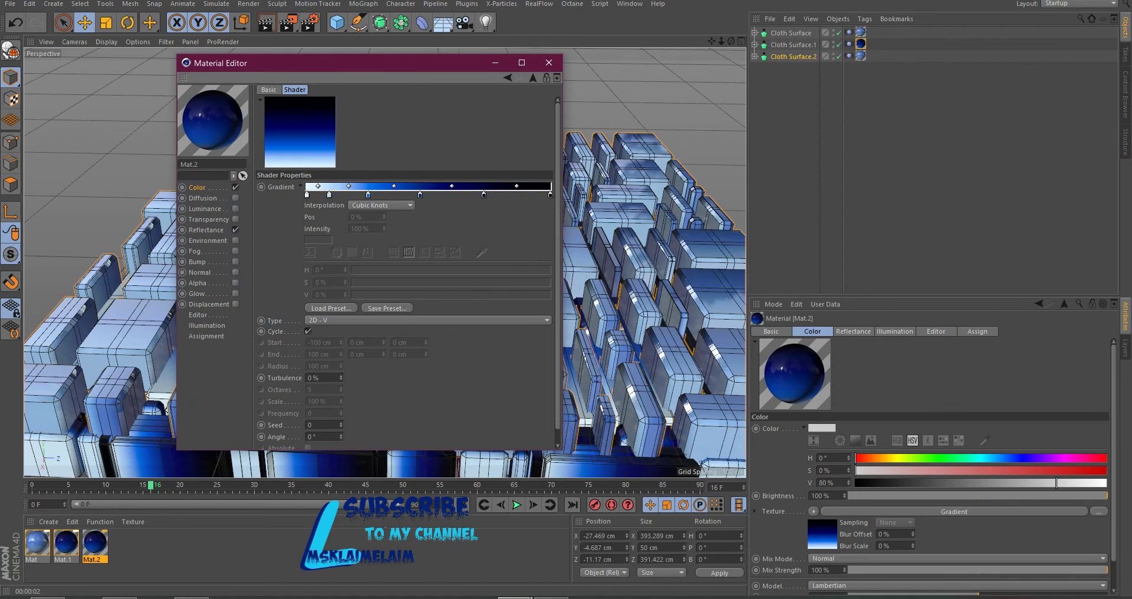
pyautogui.click(331, 307)
pyautogui.scroll(-3, 335, 307)
pyautogui.scroll(-2, 335, 307)
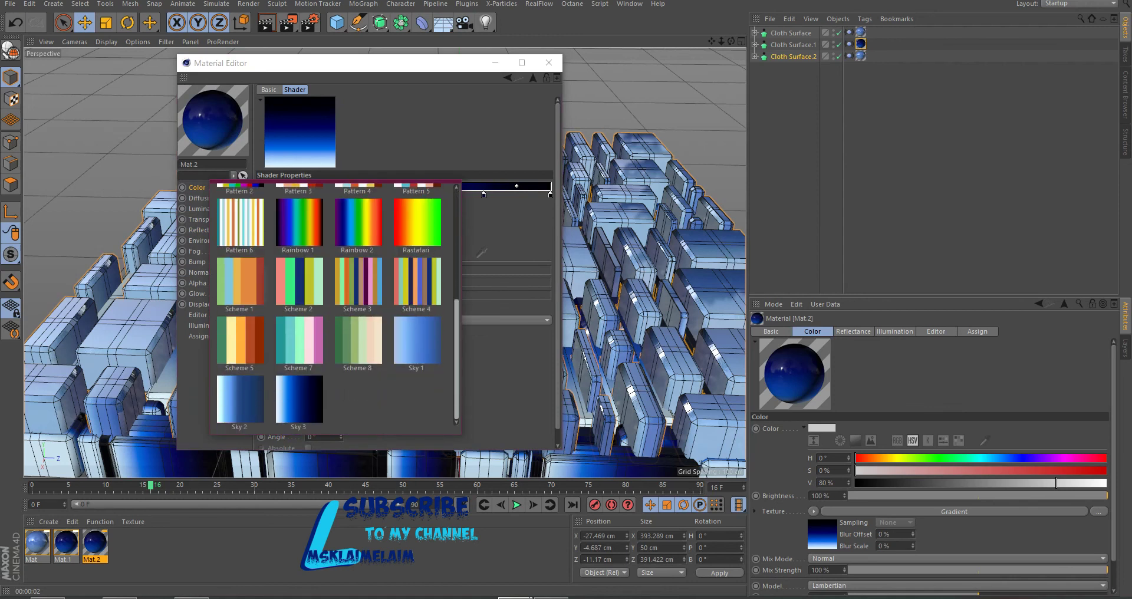
pyautogui.click(417, 340)
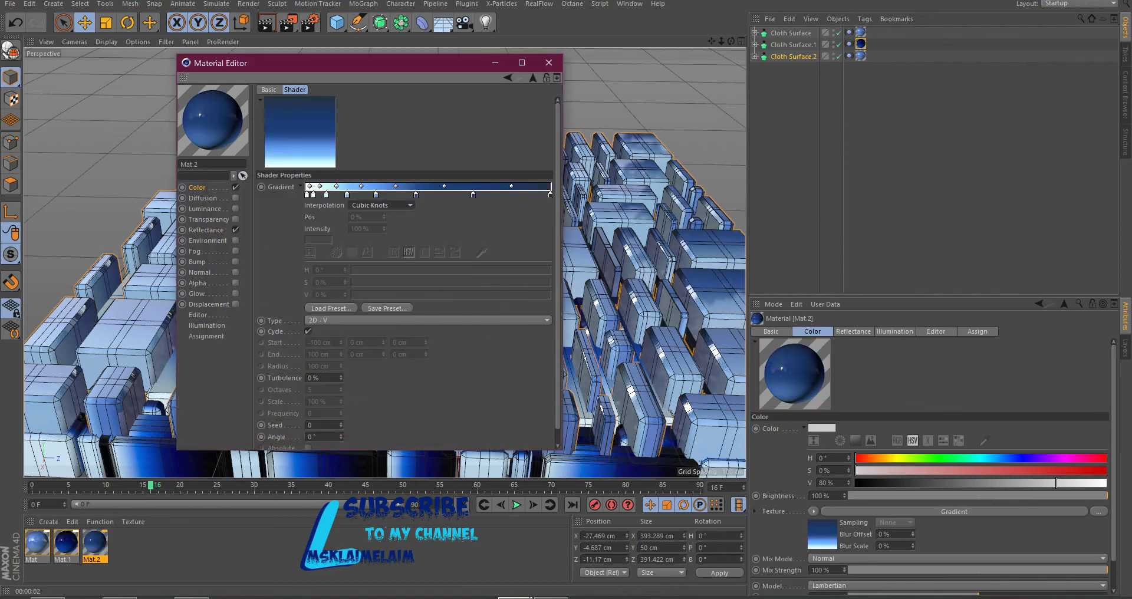
pyautogui.click(549, 63)
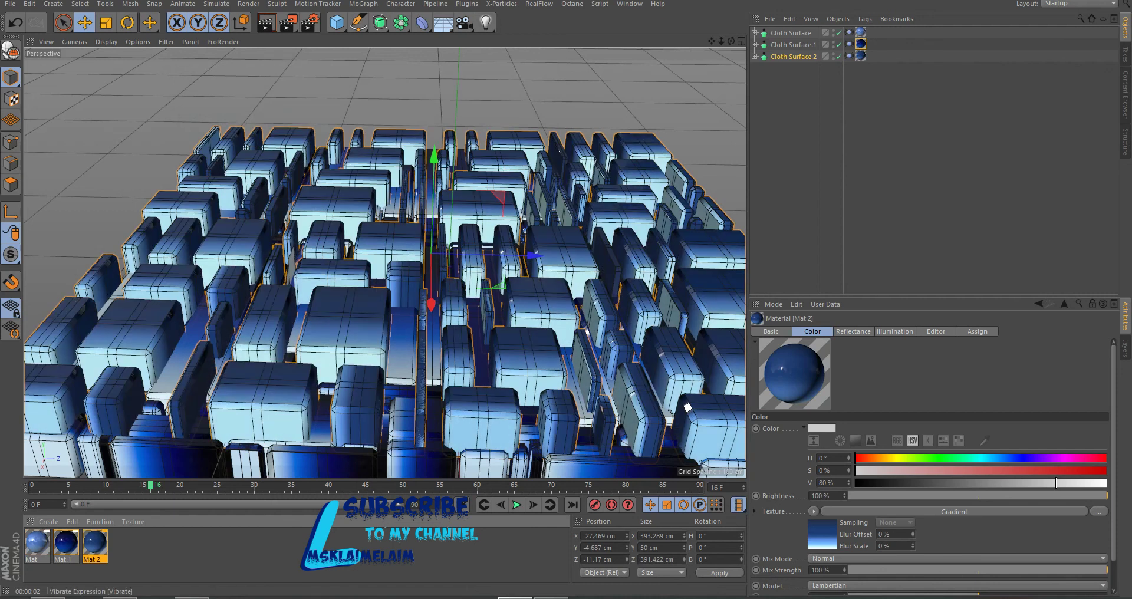
# - Set the Y amplitude of Cloth Surface.2's Vibrate tag to 50 cm
pyautogui.click(849, 56)
pyautogui.click(868, 404)
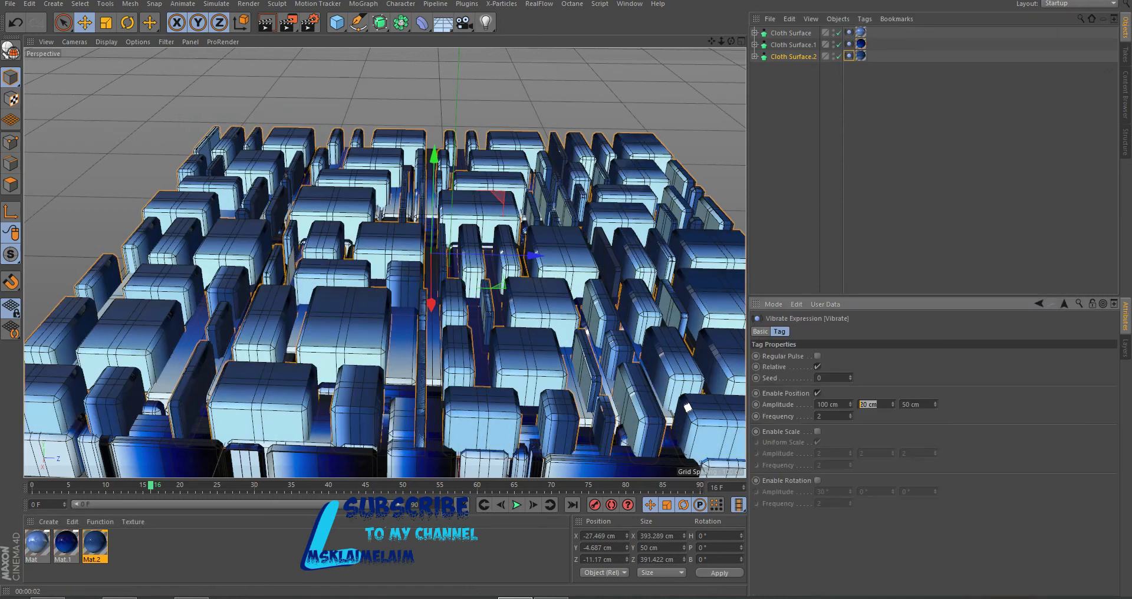
pyautogui.write('50')
pyautogui.press('Return')
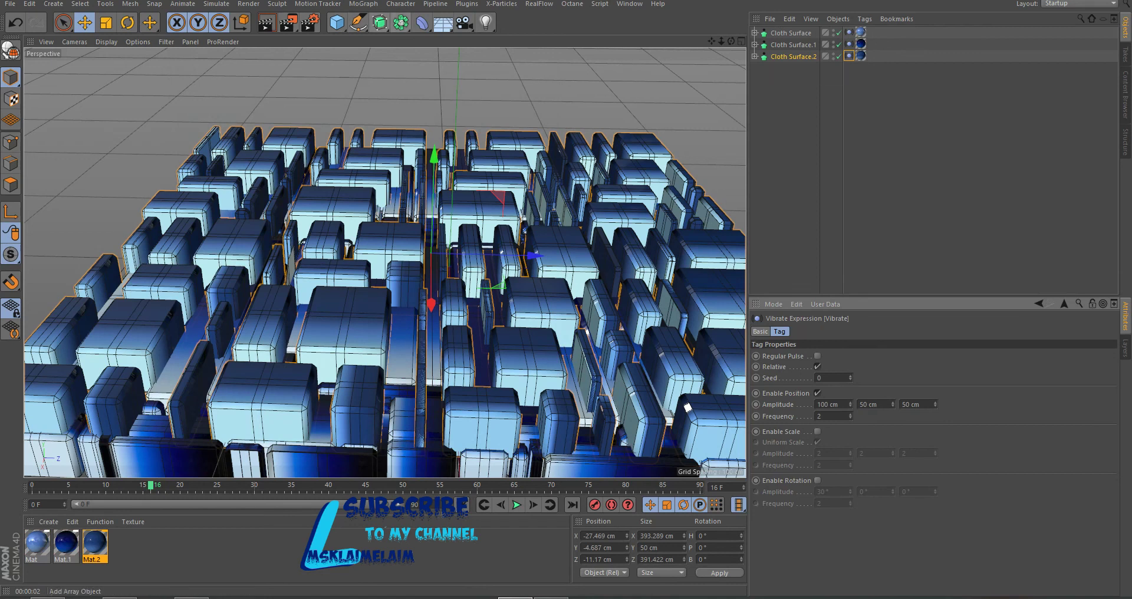
pyautogui.click(401, 23)
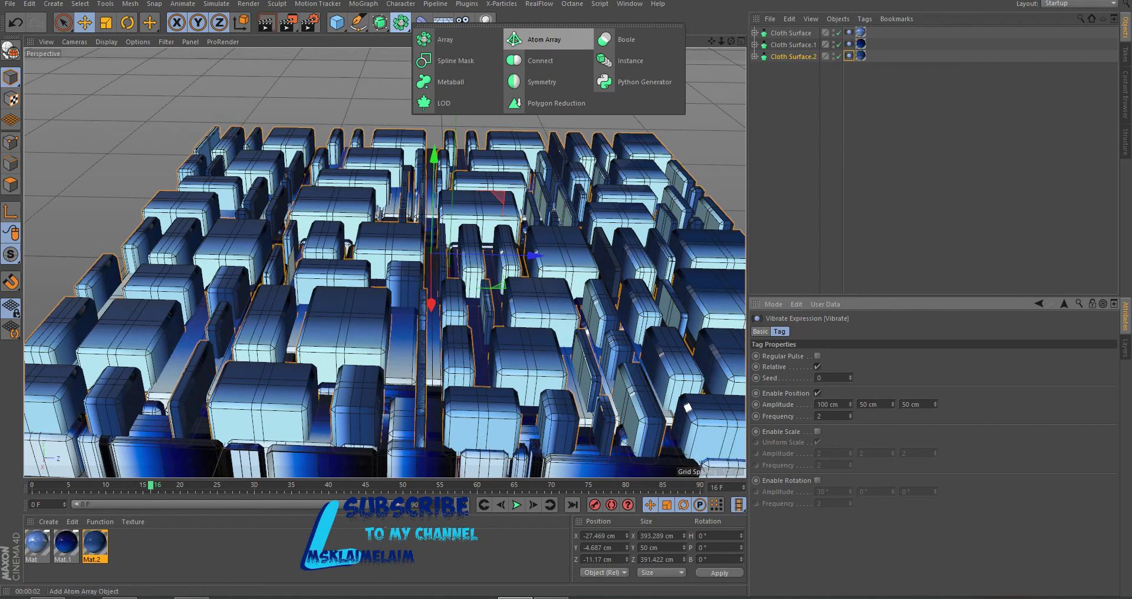
# - Add an Atom Array and nest Cloth Surface.2 inside it
pyautogui.click(540, 39)
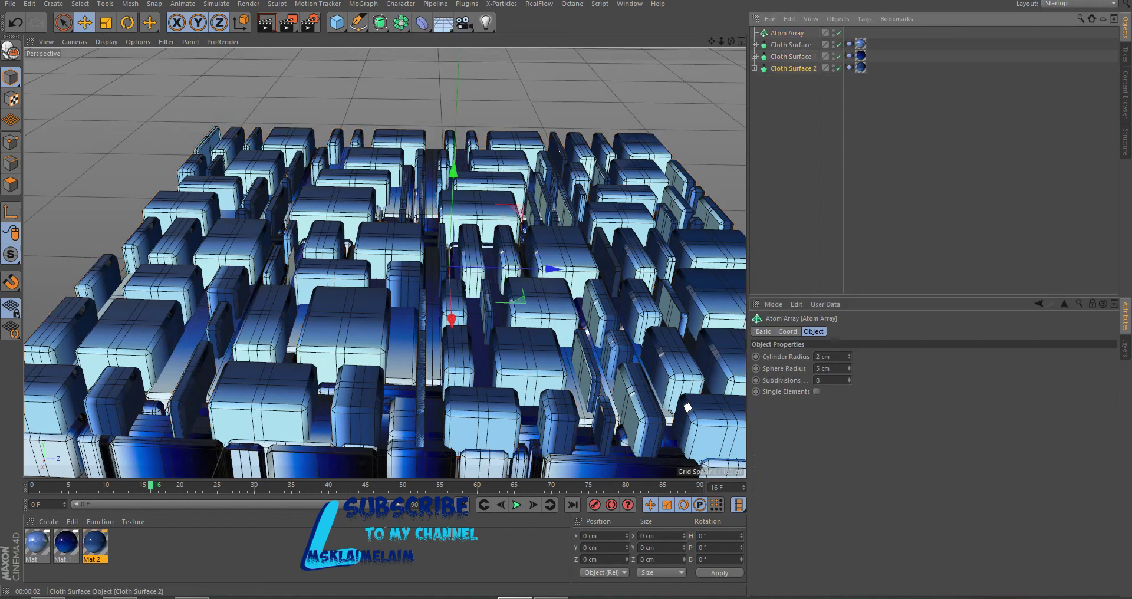
pyautogui.moveTo(793, 68); pyautogui.dragTo(794, 51)
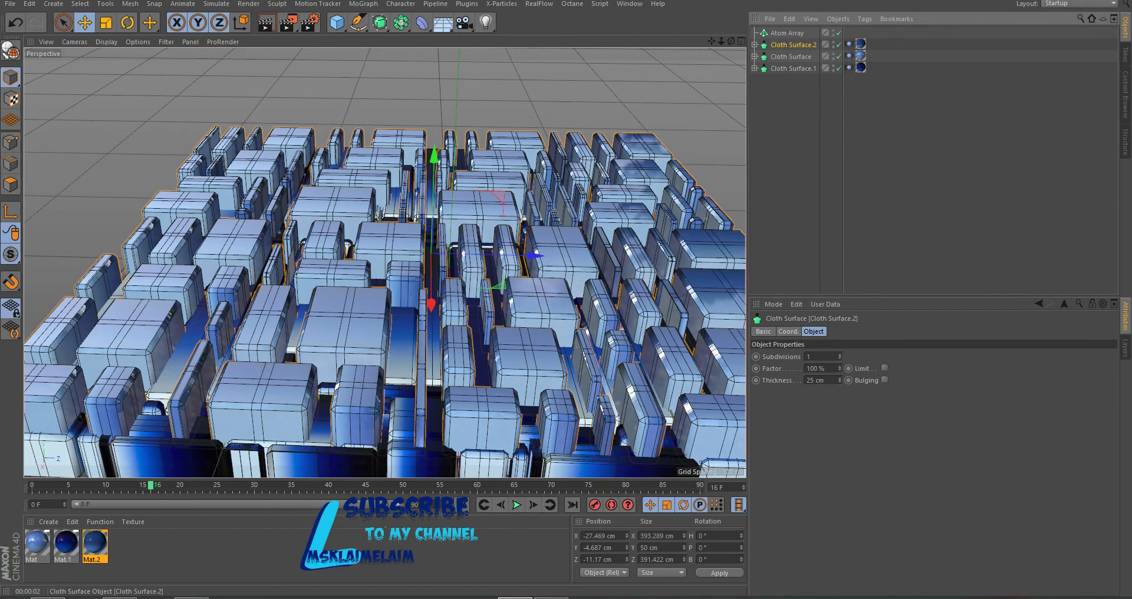
pyautogui.moveTo(793, 45); pyautogui.dragTo(787, 33)
pyautogui.click(787, 33)
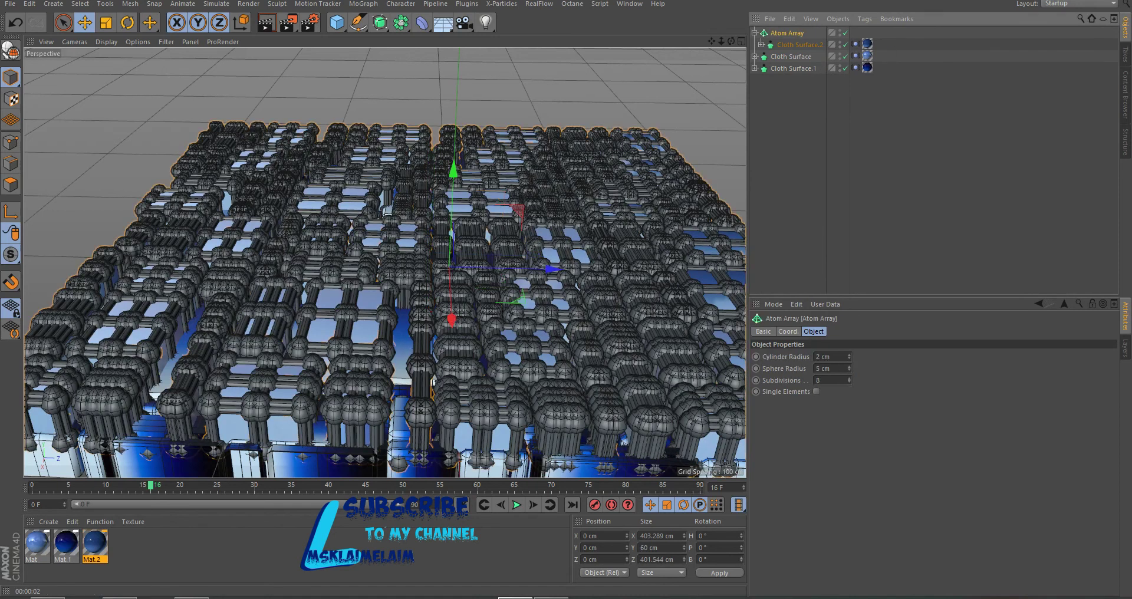
# - Set the Atom Array's cylinder radius to 0.5 cm and sphere radius to 1 cm, then render the viewport
pyautogui.doubleClick(819, 357)
pyautogui.write('0,5')
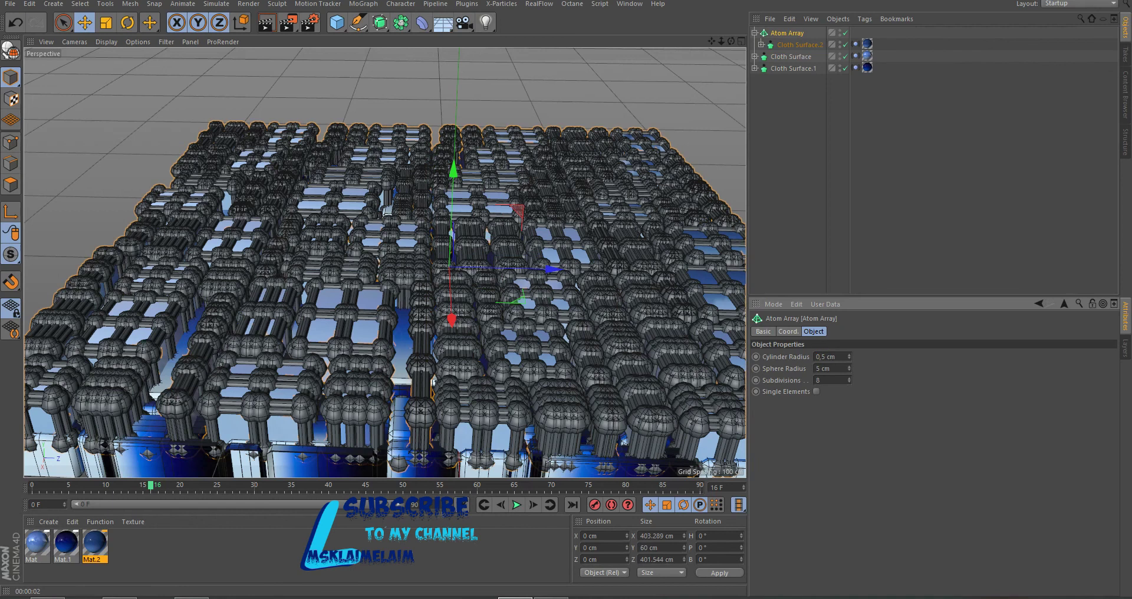
pyautogui.doubleClick(829, 368)
pyautogui.write('1')
pyautogui.press('Return')
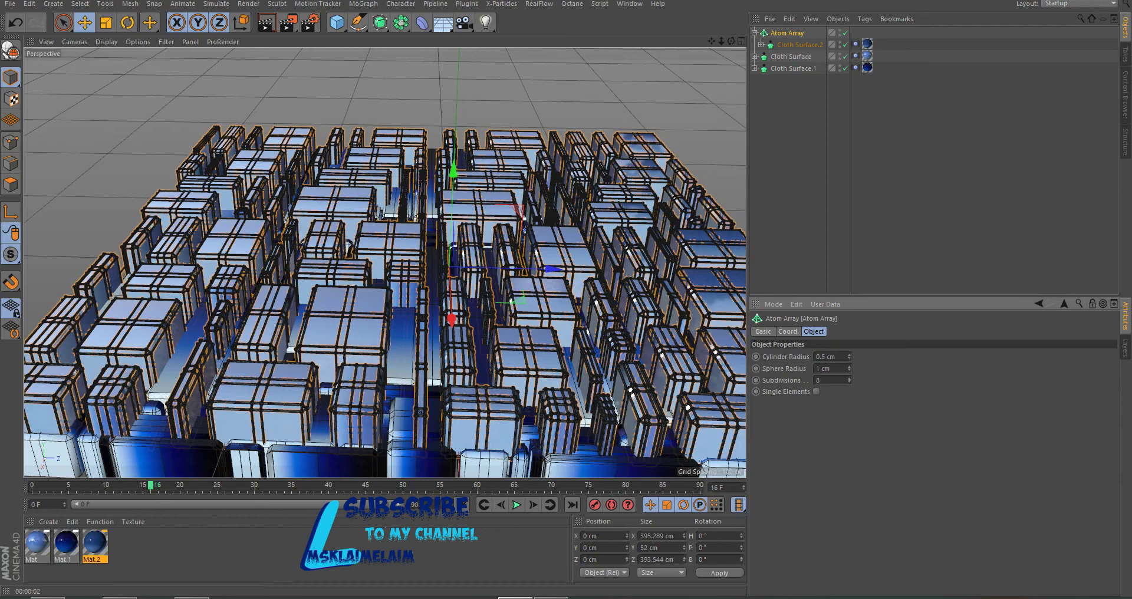
pyautogui.click(267, 22)
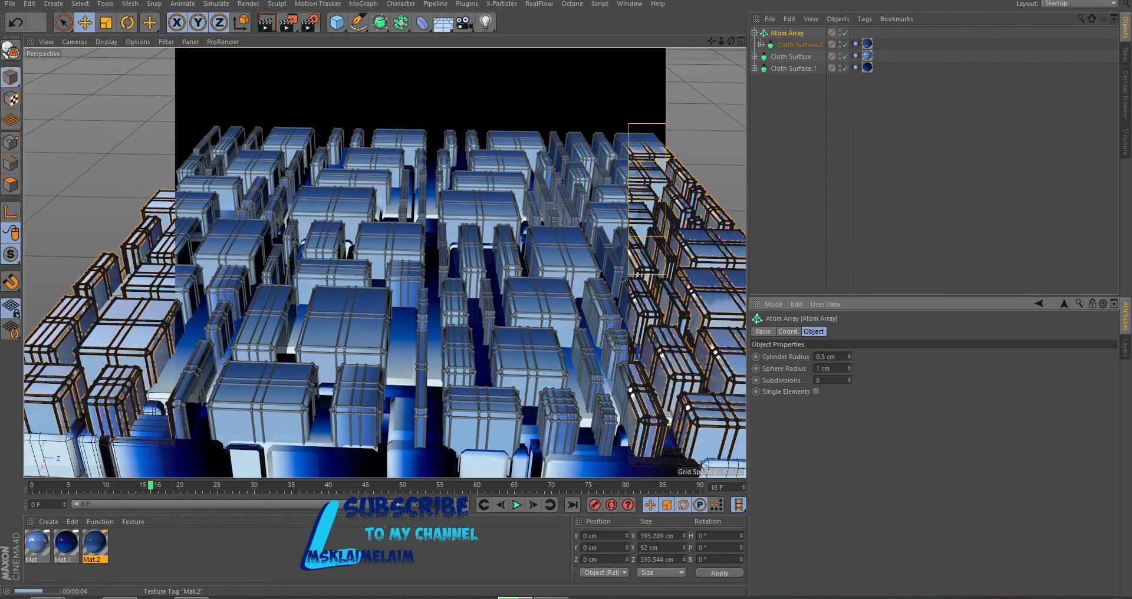
# - Move the Mat.2 material tag from Cloth Surface.2 to the Atom Array and play the animation from frame 0
pyautogui.click(867, 44)
pyautogui.moveTo(867, 43); pyautogui.dragTo(855, 32)
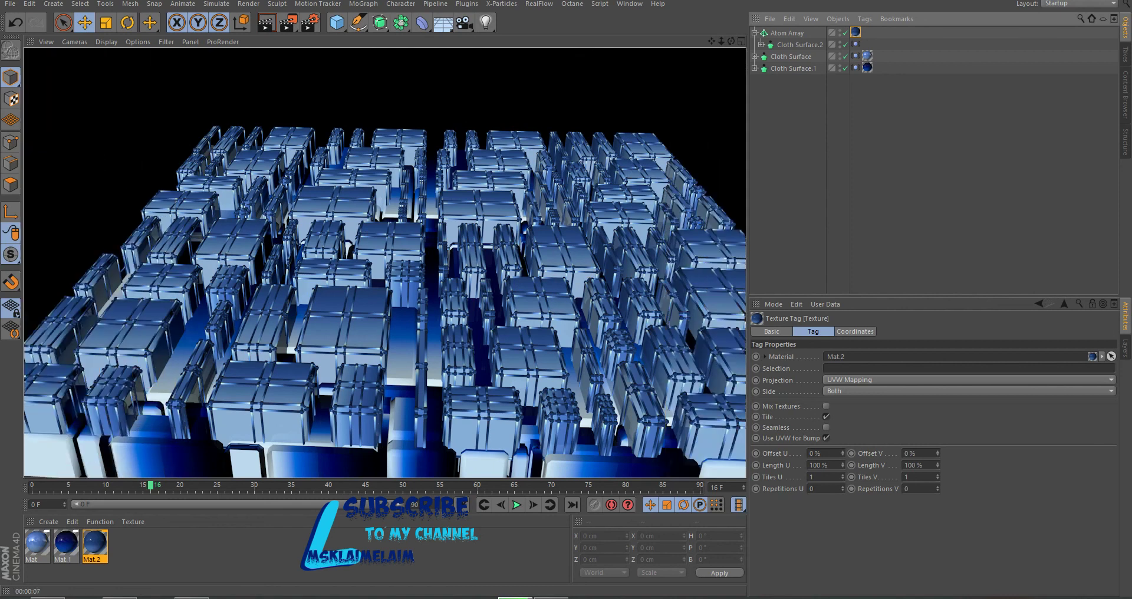
pyautogui.click(484, 504)
pyautogui.click(516, 504)
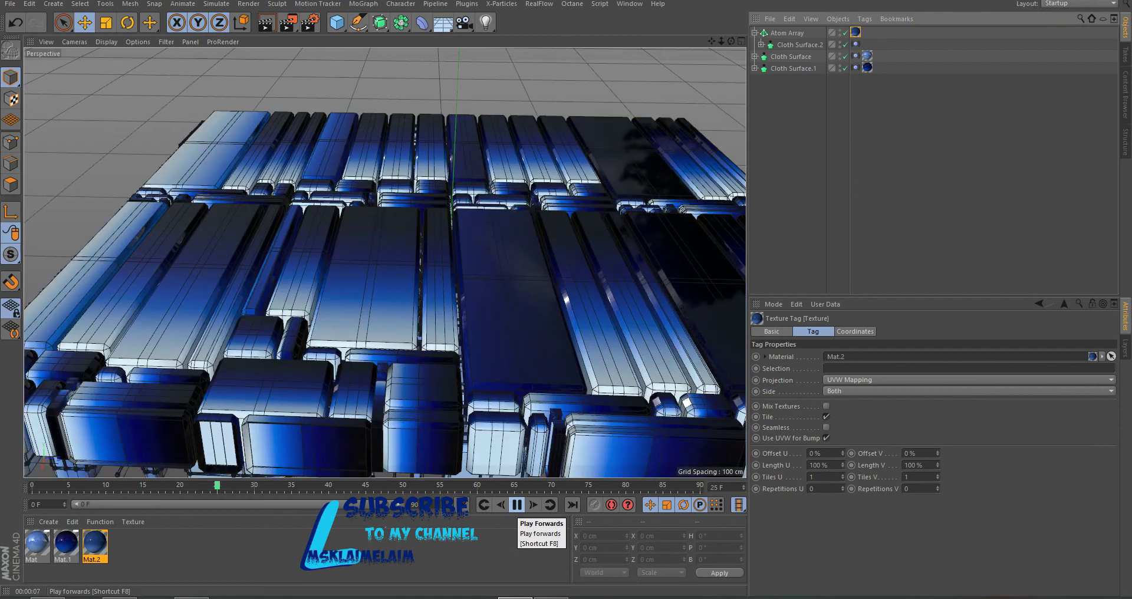
# - Render the viewport, orbit to a top-down view, and replay the animation from frame 0
pyautogui.click(517, 505)
pyautogui.click(267, 24)
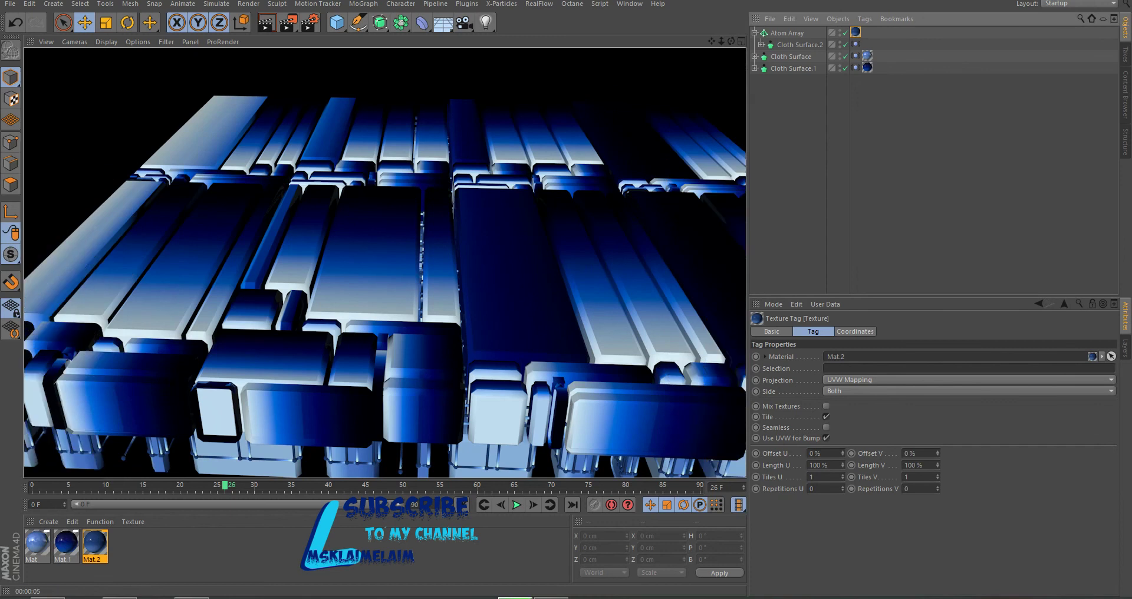
pyautogui.moveTo(732, 41); pyautogui.dragTo(705, 136)
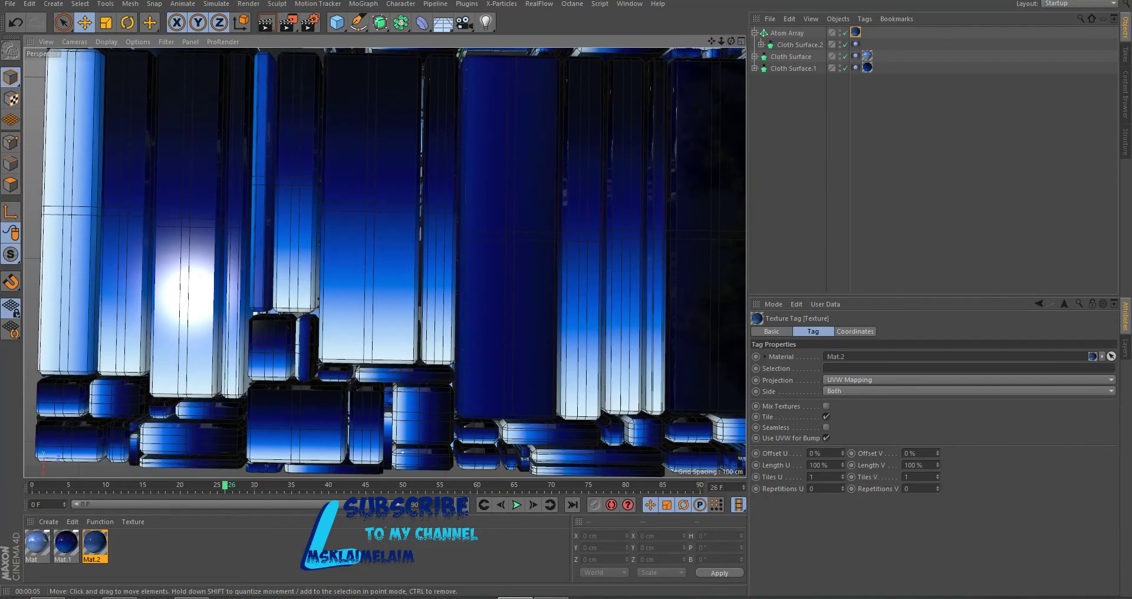
pyautogui.click(484, 505)
pyautogui.click(517, 505)
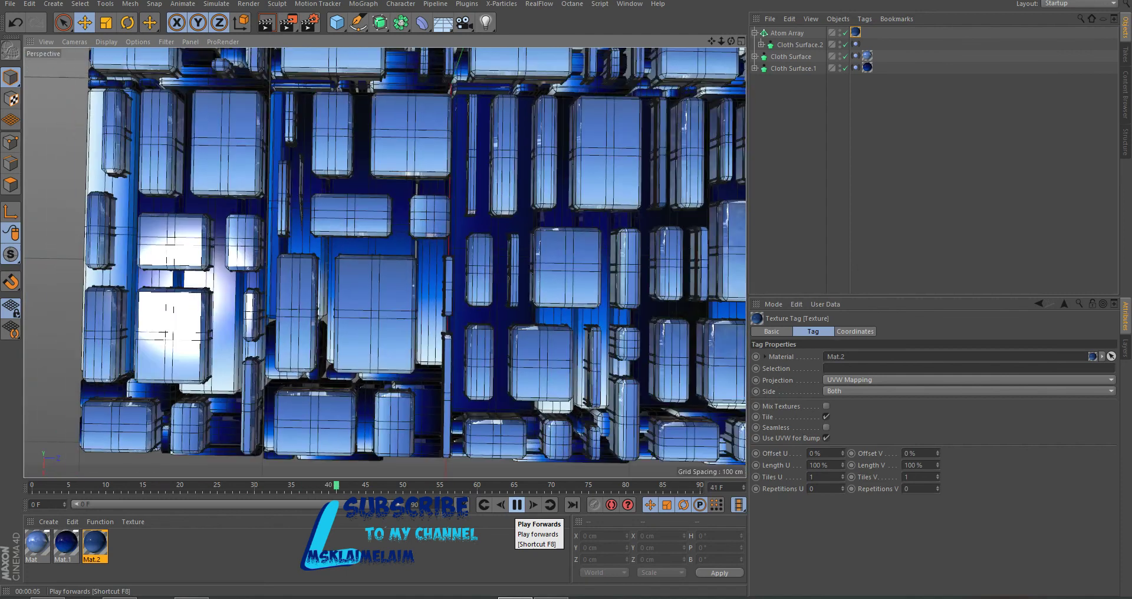
# - Clear the render, orbit to an angled view, then play and stop the animation at frame 57
pyautogui.click(518, 505)
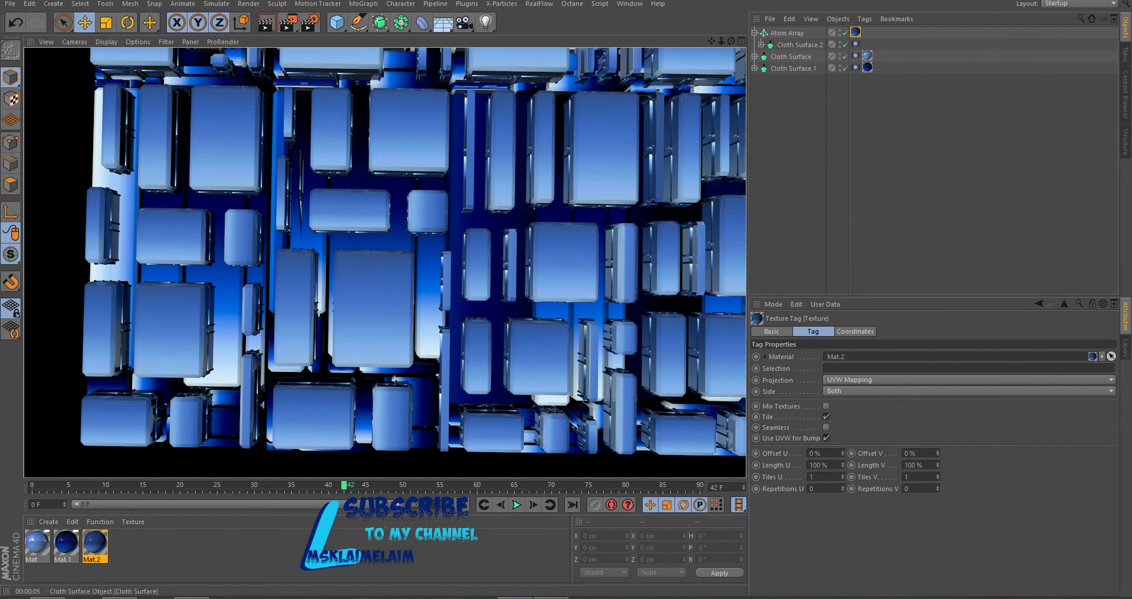
pyautogui.click(385, 262)
pyautogui.moveTo(384, 262)
pyautogui.keyDown('alt'); pyautogui.mouseDown()
pyautogui.moveTo(384, 203)
pyautogui.moveTo(330, 195)
pyautogui.mouseUp(); pyautogui.keyUp('alt')
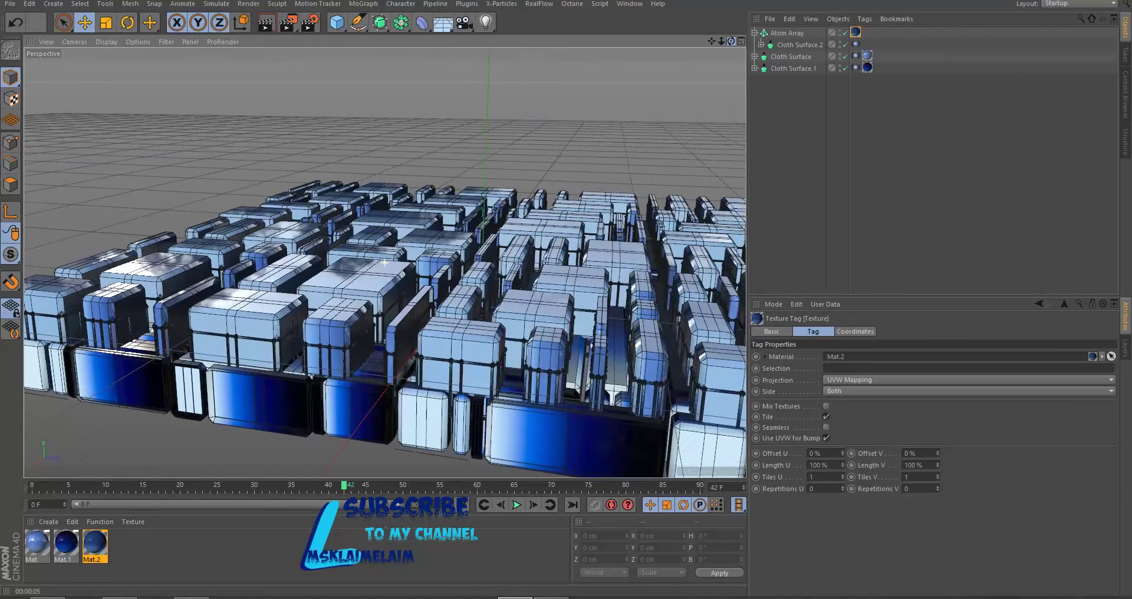
pyautogui.click(517, 505)
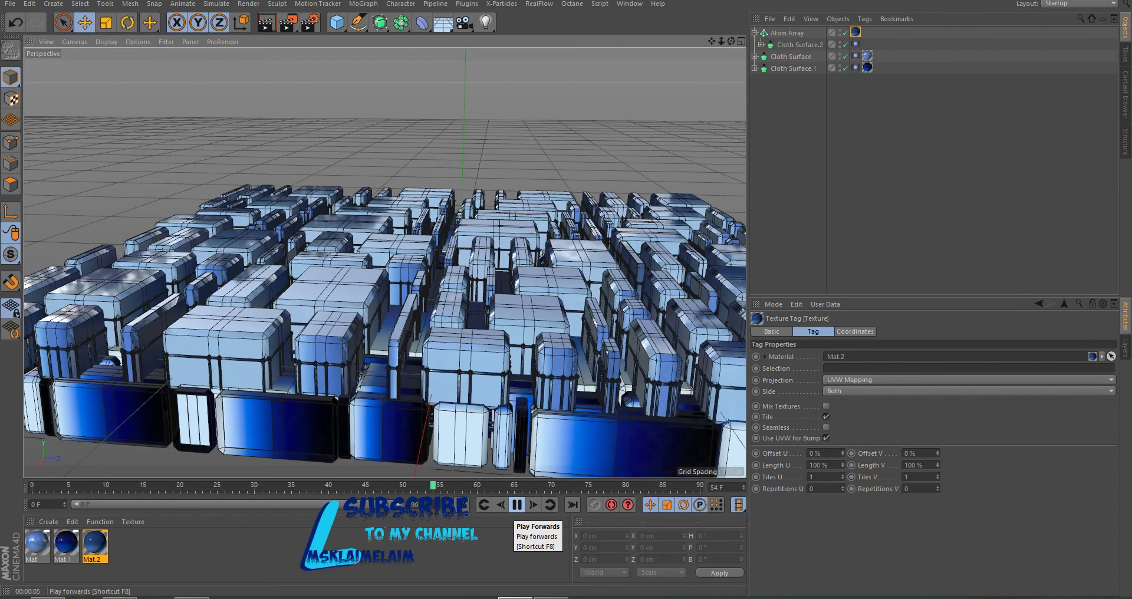
pyautogui.click(517, 505)
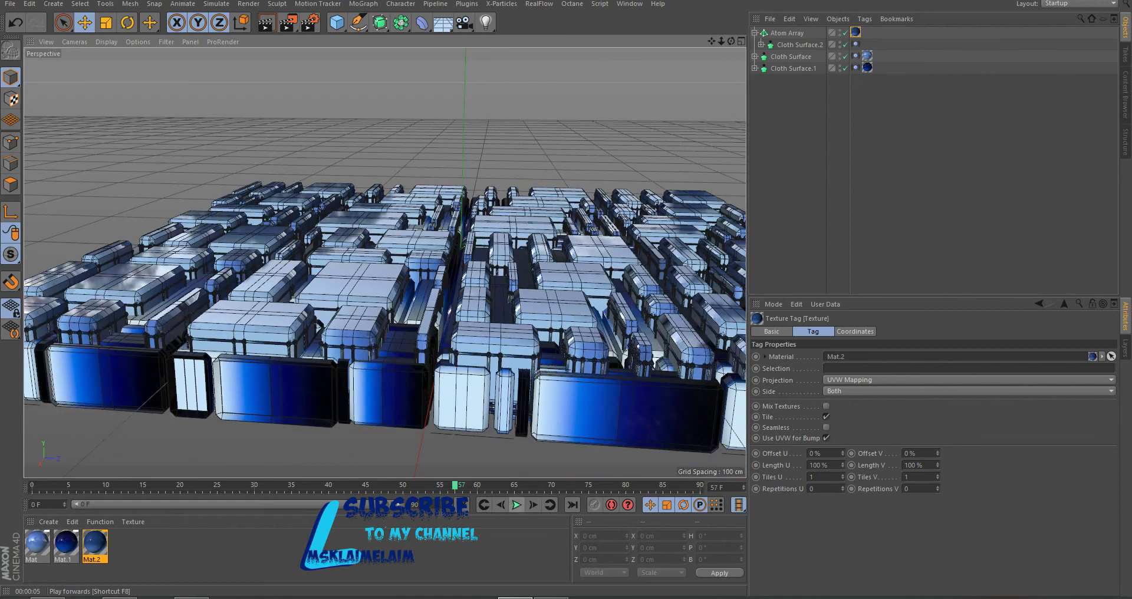